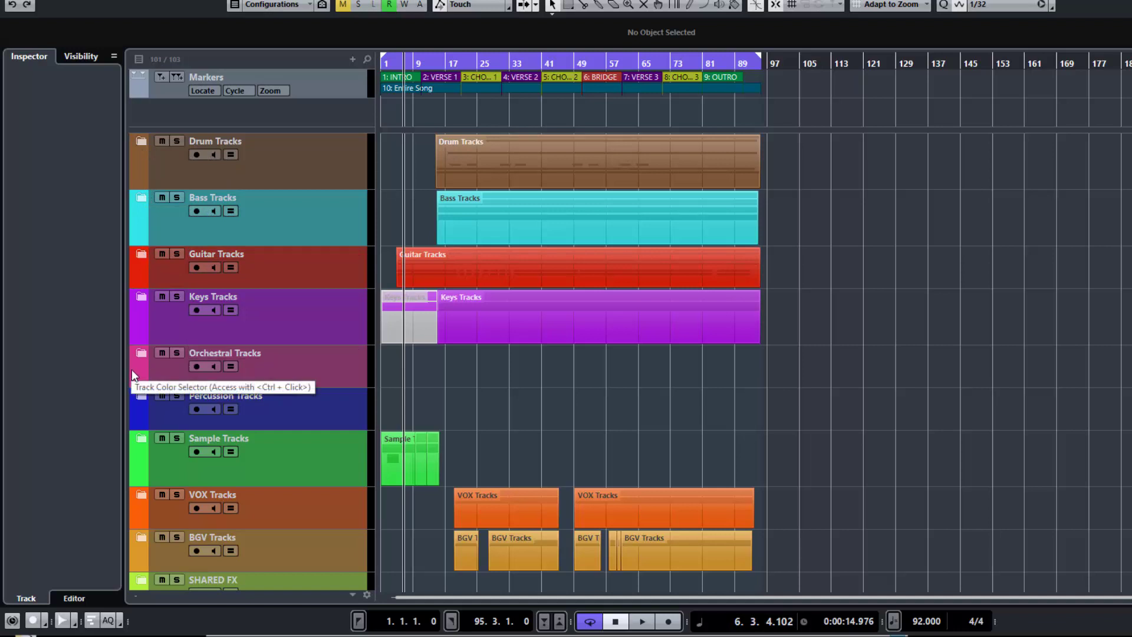
Collapse the BUSSes folder track so its group tracks are hidden
scroll(307, 453, down, 5)
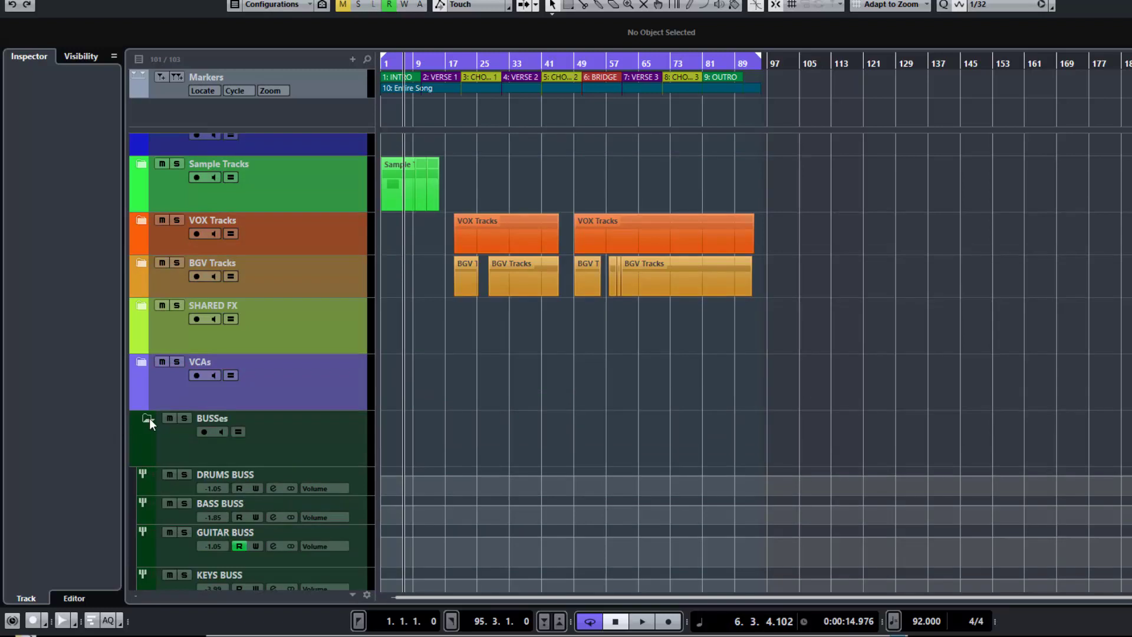
click(148, 418)
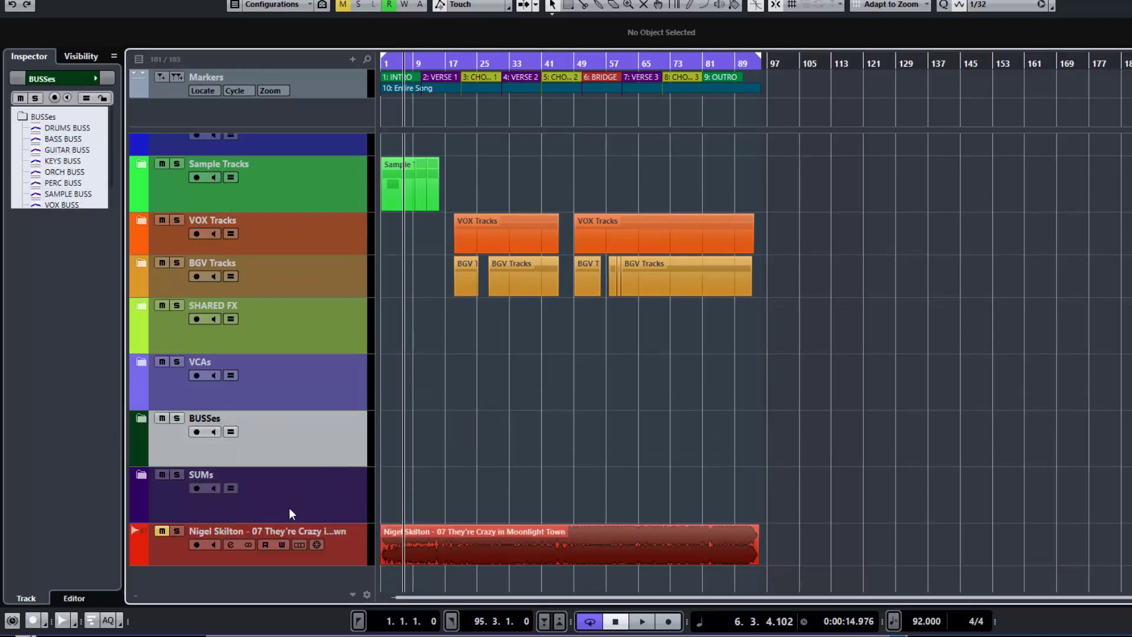
scroll(318, 490, up, 3)
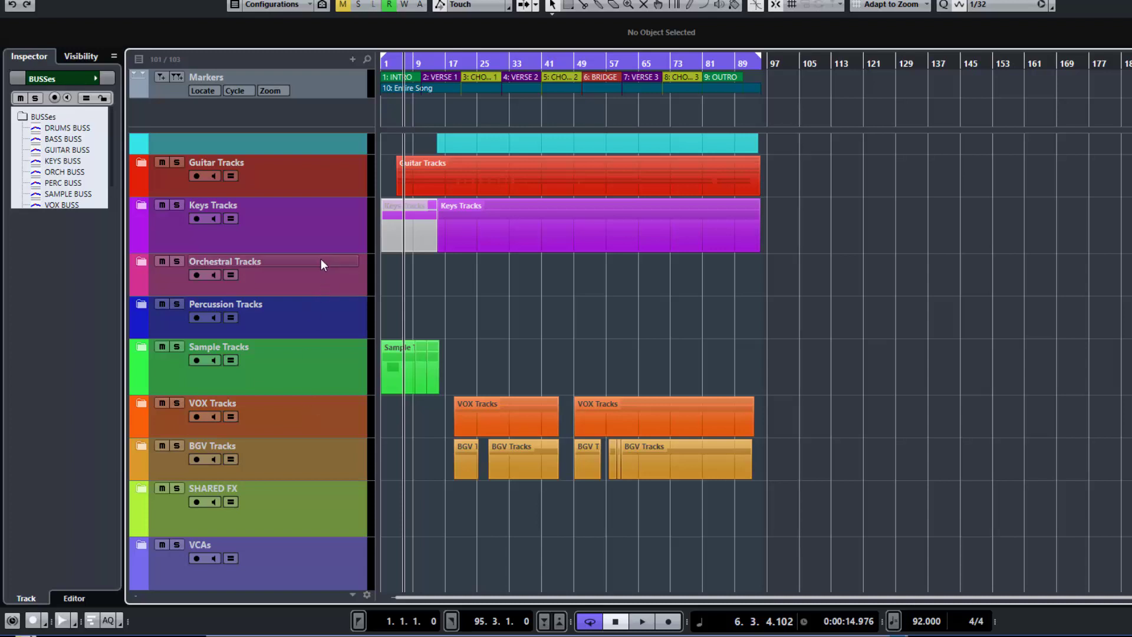
scroll(328, 285, up, 2)
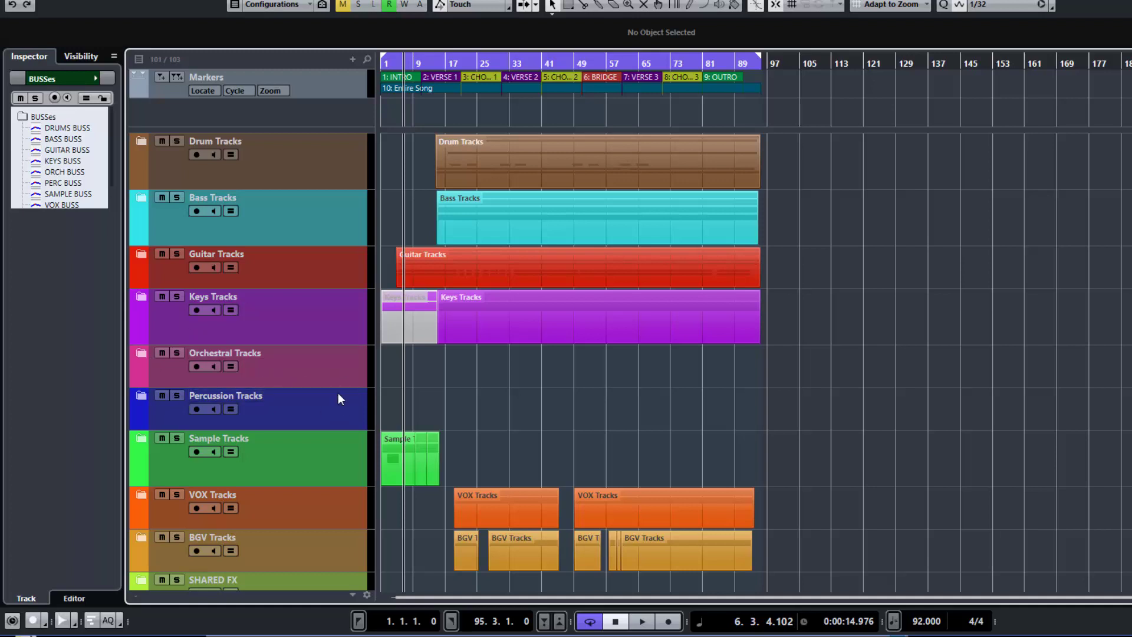
Select the Orchestral Tracks and Percussion Tracks folders in turn to view which tracks each contains
click(314, 380)
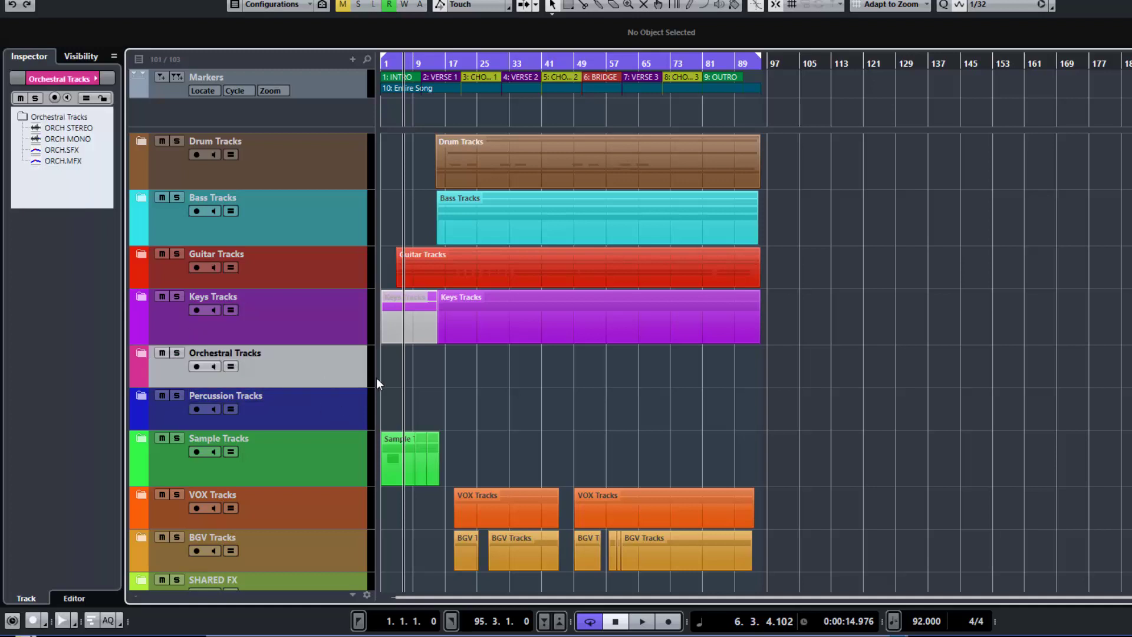
click(313, 412)
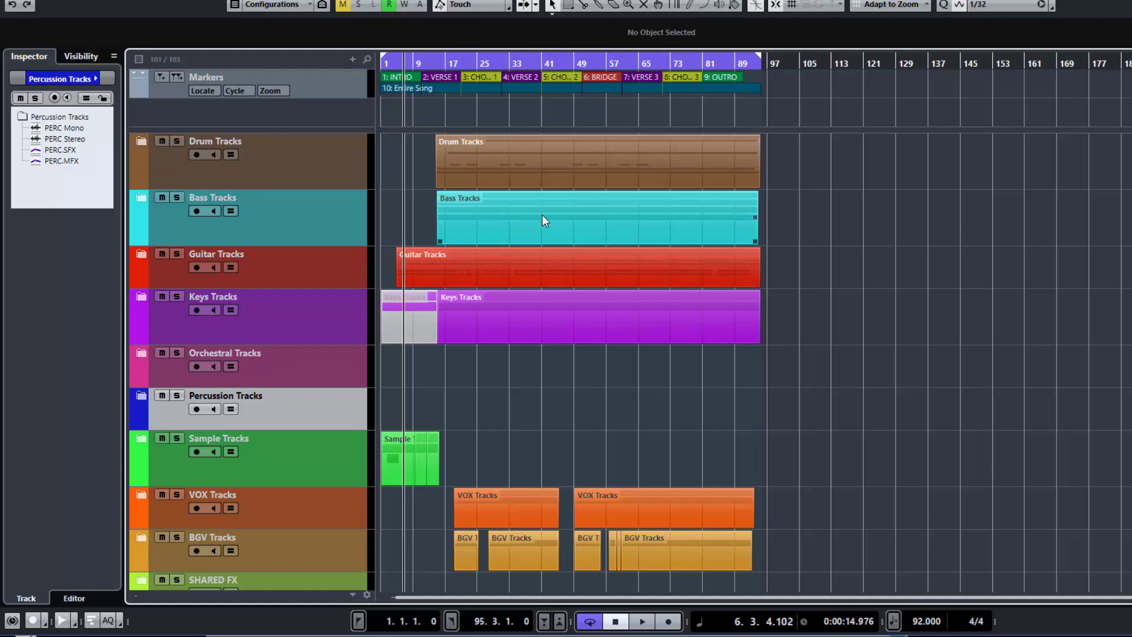
Expand the Drum Tracks folder and look through its drum, group and FX tracks
click(141, 141)
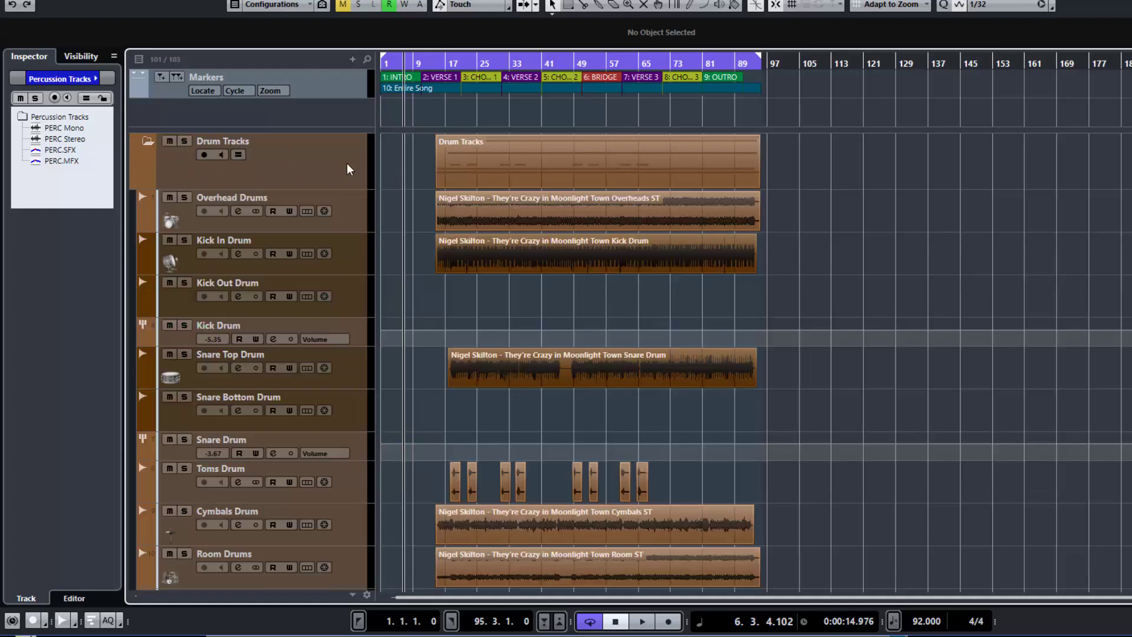
scroll(342, 267, down, 4)
scroll(342, 268, up, 2)
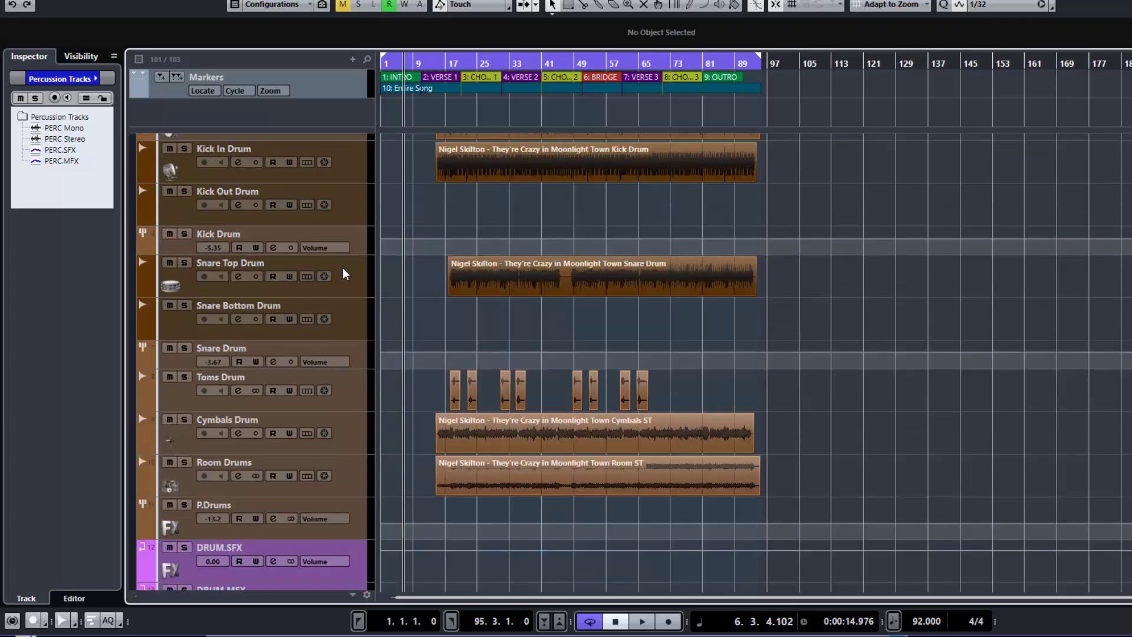
scroll(343, 269, up, 2)
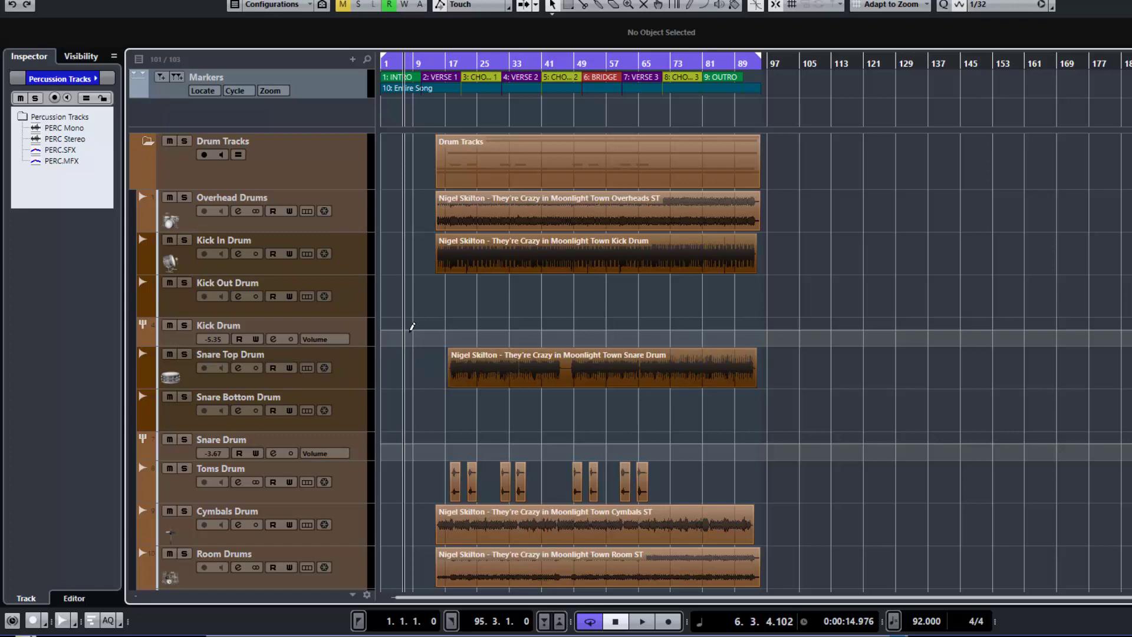
scroll(411, 326, down, 2)
scroll(409, 331, down, 8)
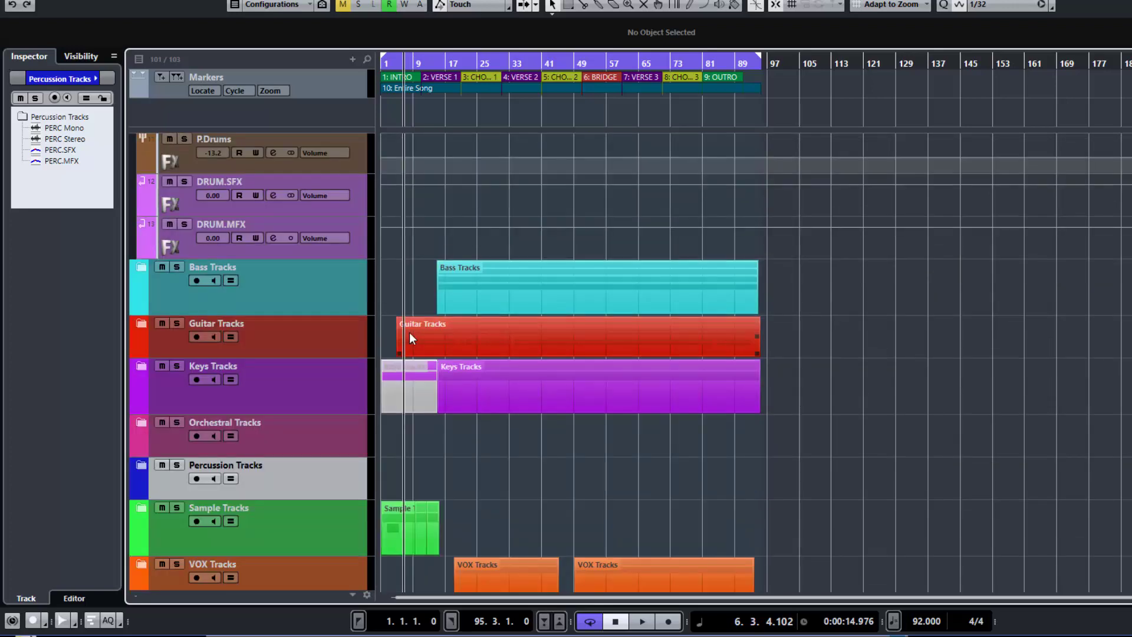
Expand the Bass Tracks and Guitar Tracks folders and look through the tracks inside them
click(146, 269)
scroll(329, 415, down, 12)
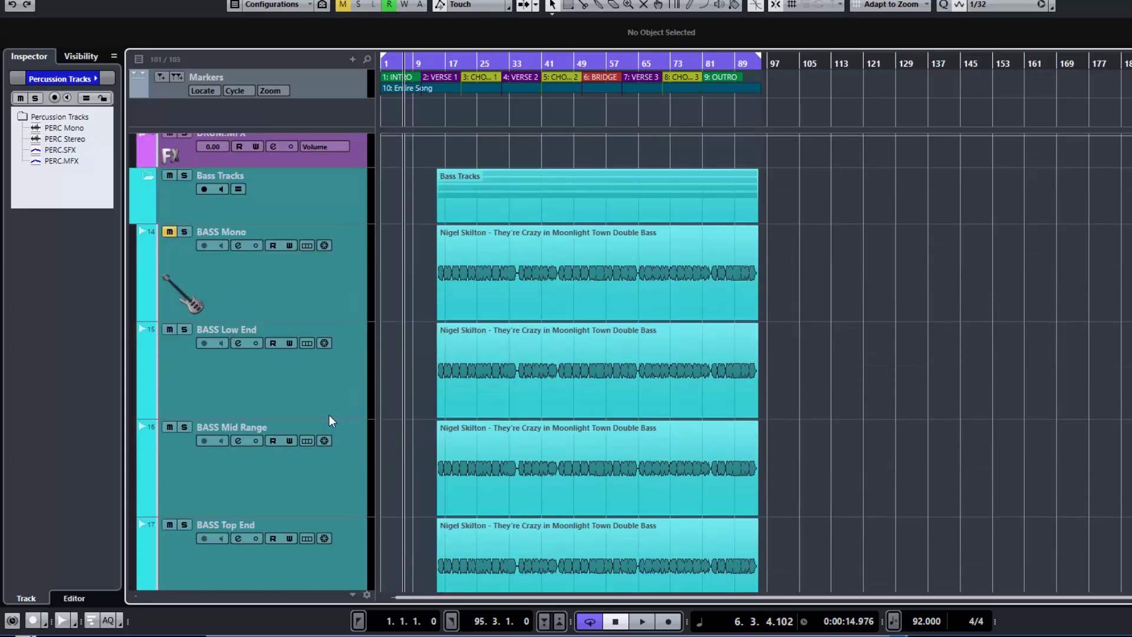
click(141, 349)
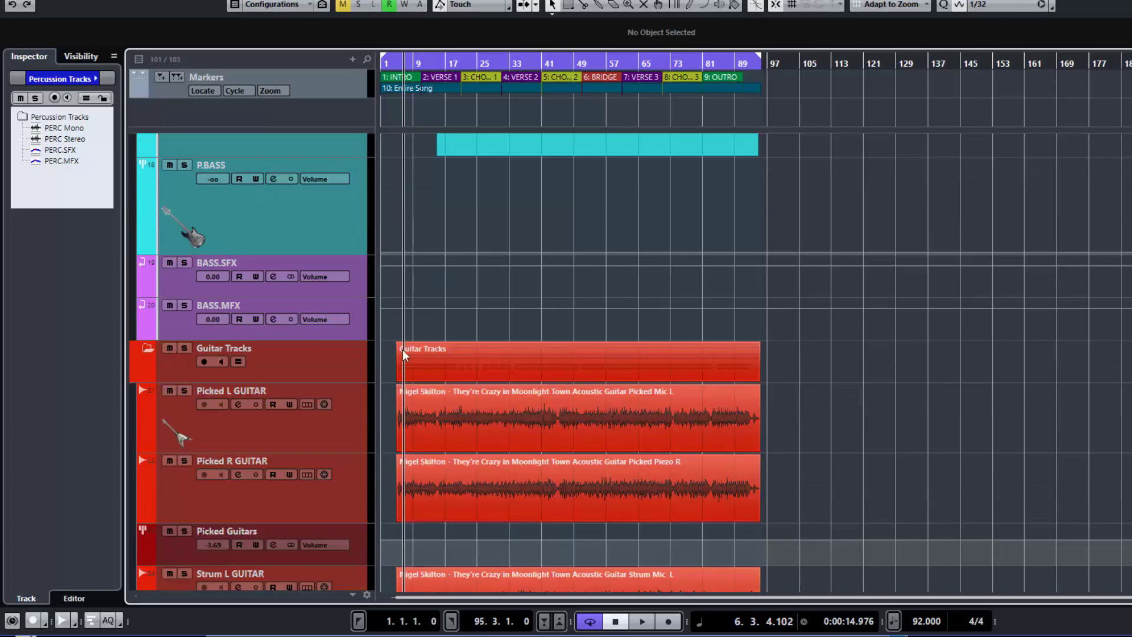
scroll(409, 350, down, 14)
Collapse the Guitar Tracks, Bass Tracks and Drum Tracks folders again
scroll(417, 351, up, 15)
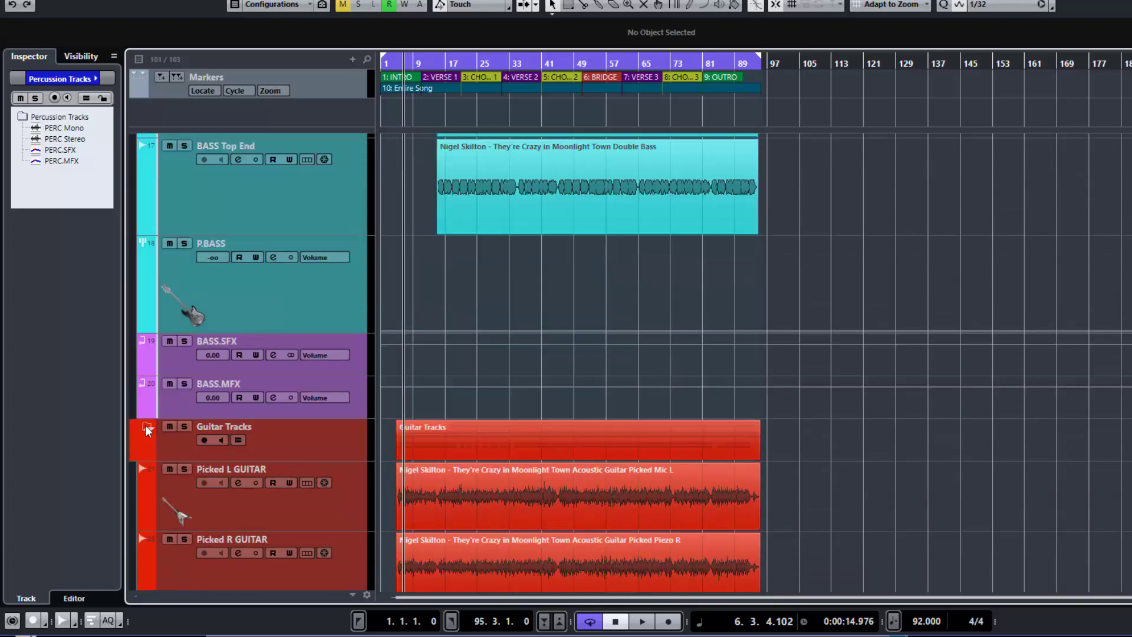
click(145, 425)
scroll(402, 389, up, 6)
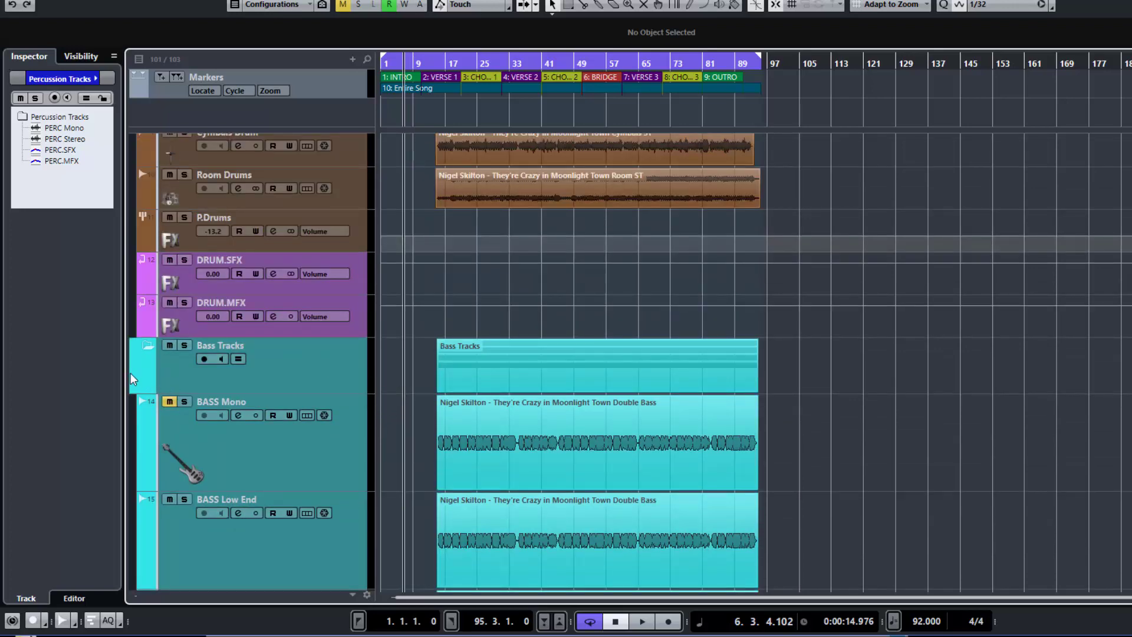
click(148, 345)
scroll(429, 329, up, 5)
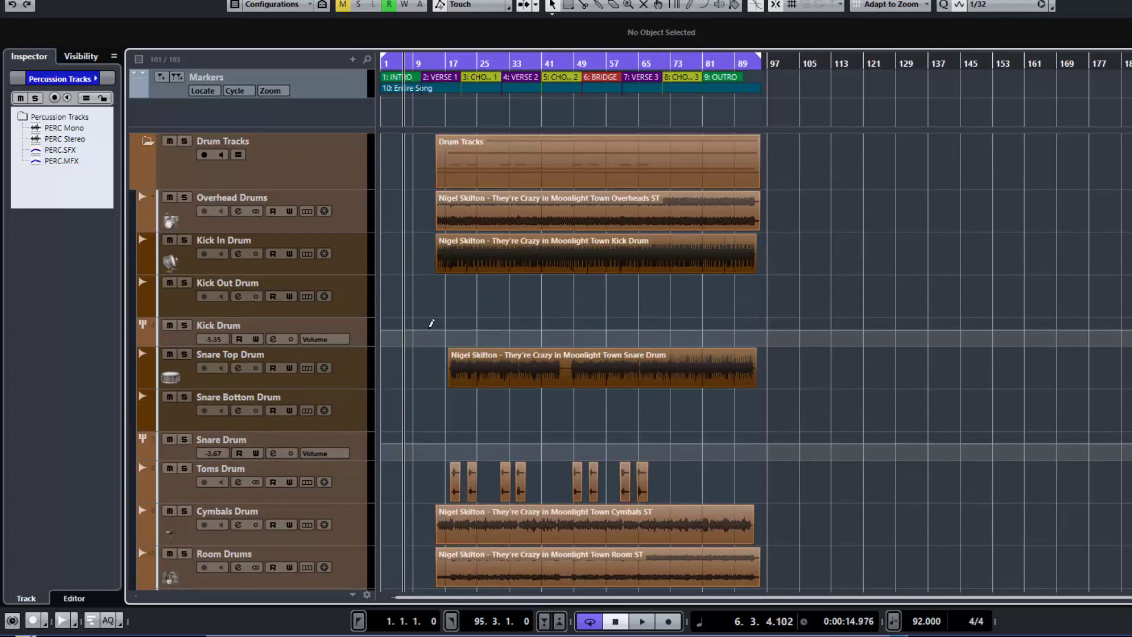
click(147, 142)
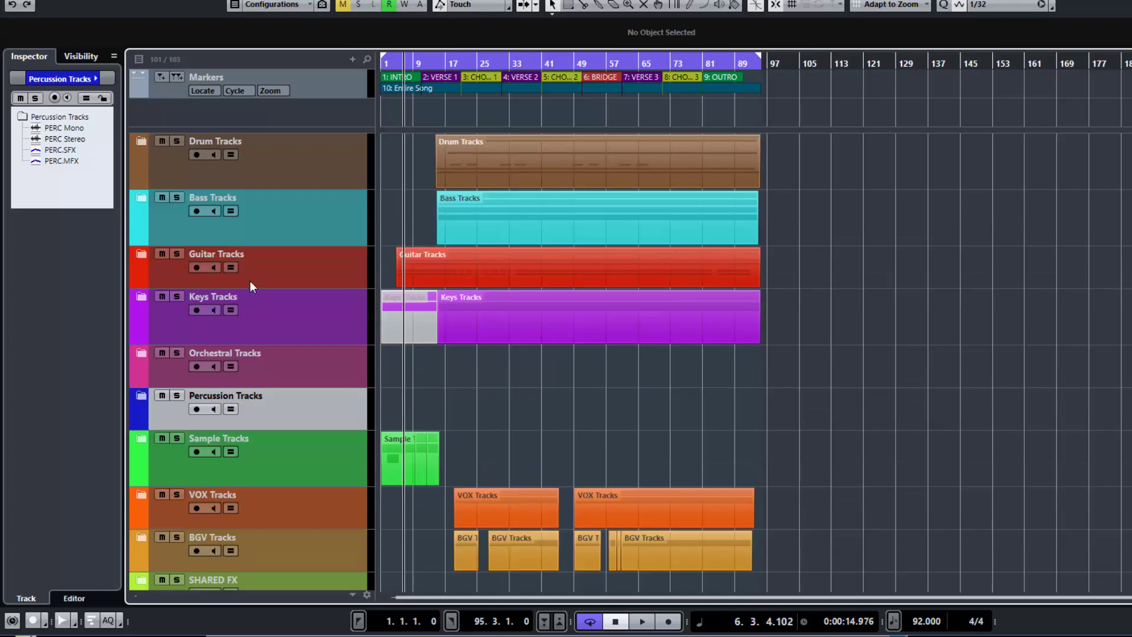
Expand the VOX Tracks and BGV Tracks folders in turn to view their vocal tracks, collapsing each again
scroll(433, 411, down, 3)
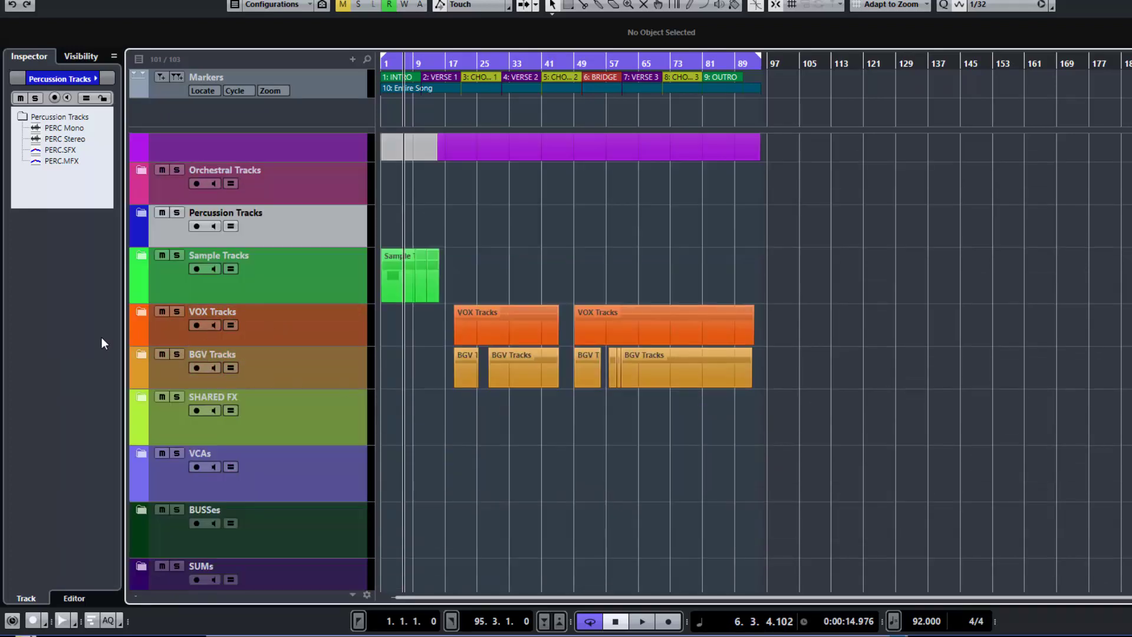
click(144, 313)
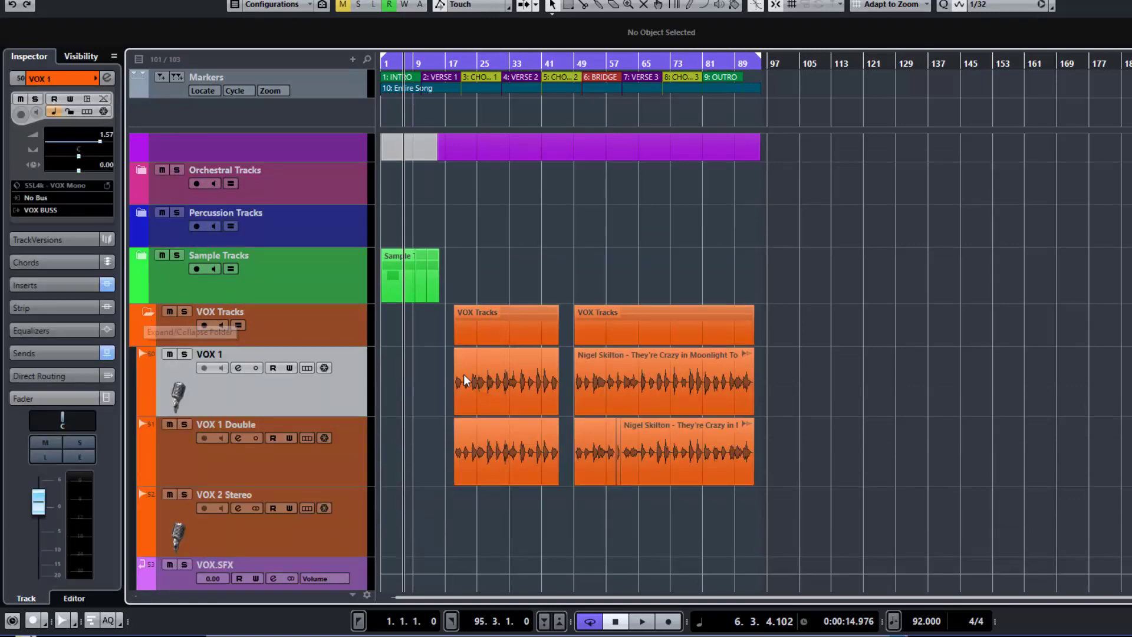
scroll(466, 378, down, 6)
scroll(466, 378, up, 3)
scroll(466, 378, up, 3)
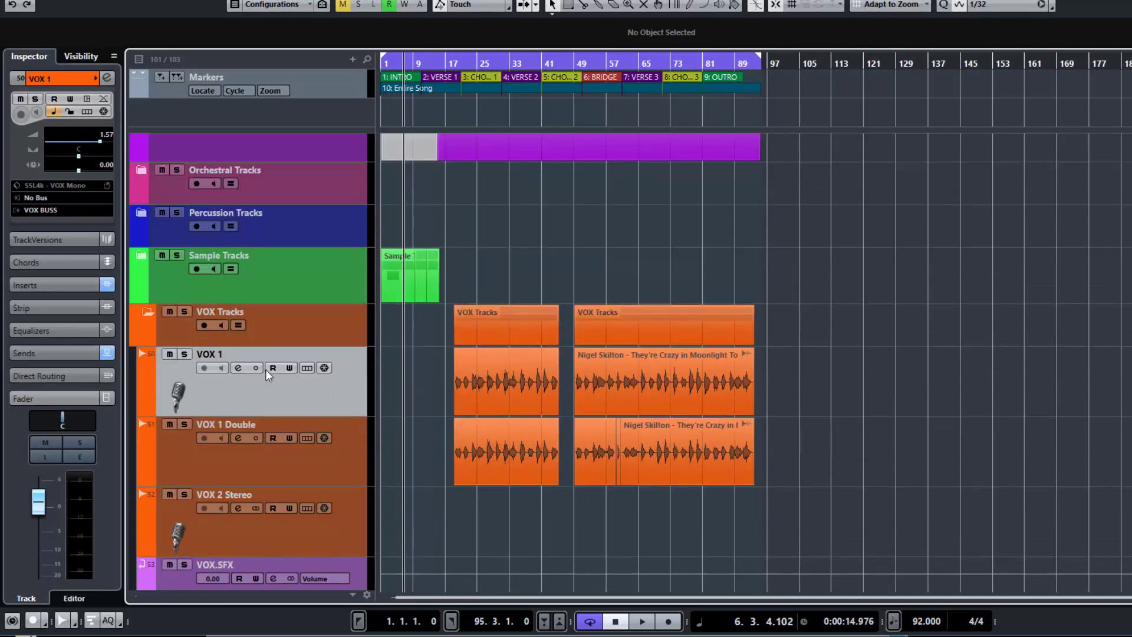
click(150, 315)
click(142, 356)
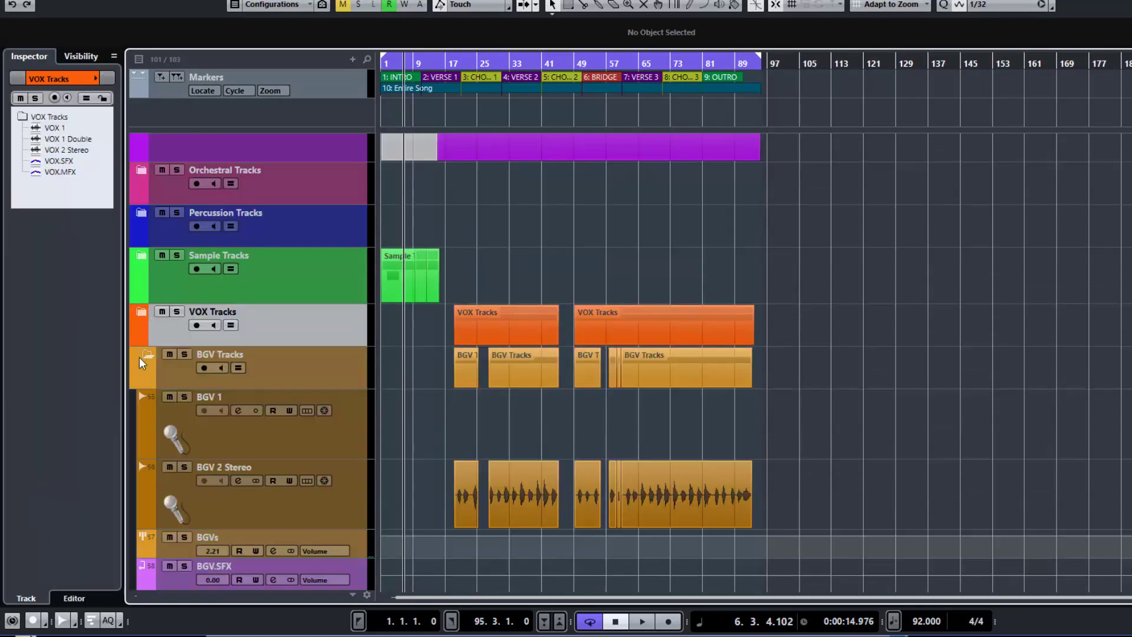
click(147, 357)
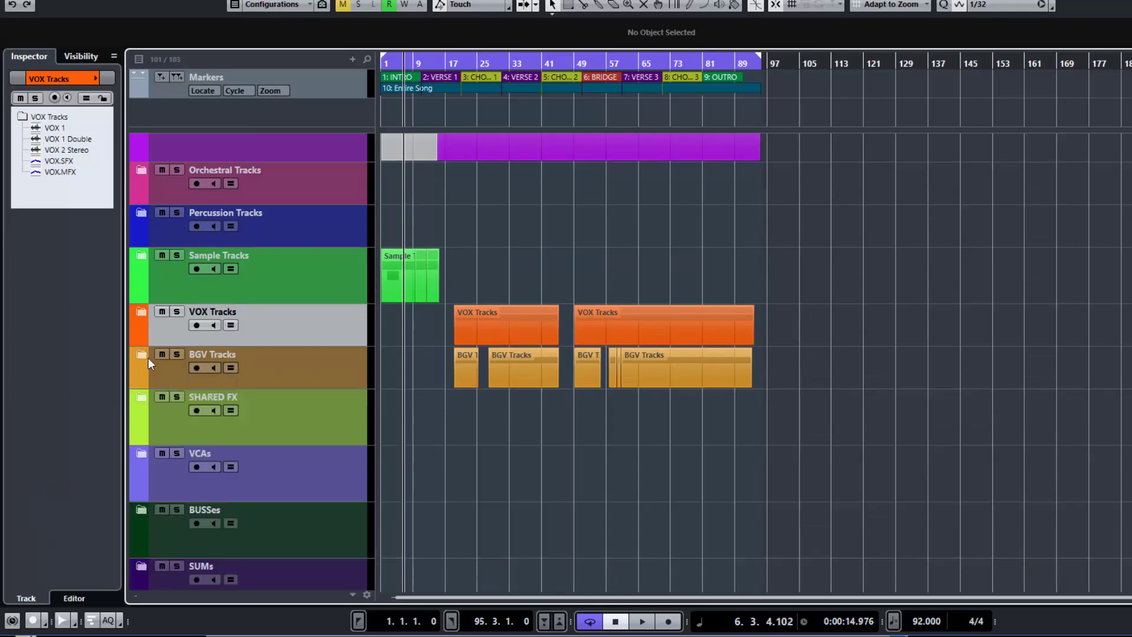
Expand the BUSSes folder to look over its group tracks, and collapse it again
click(140, 510)
scroll(433, 487, down, 5)
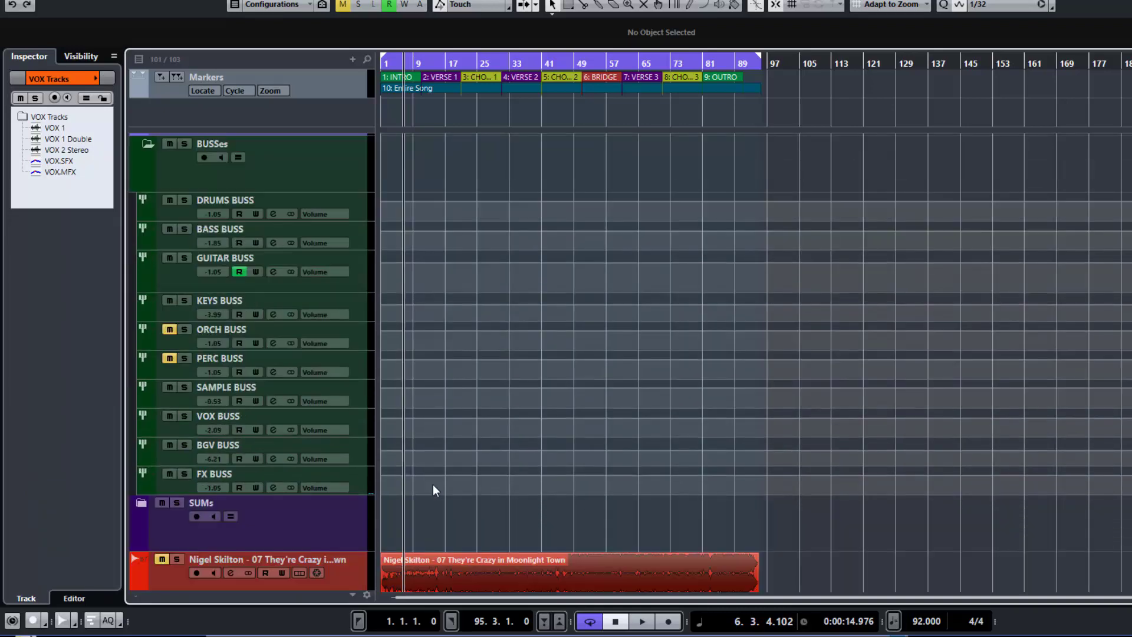
scroll(433, 485, up, 3)
click(146, 327)
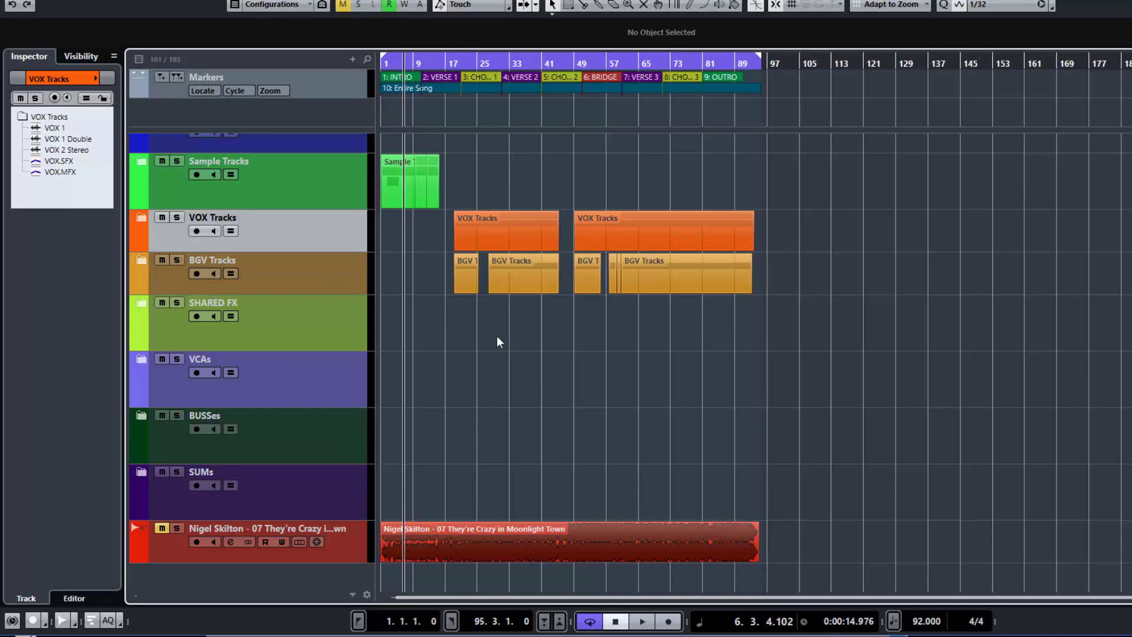
Select the tracks from Overhead Drums through P.Drums and move them out of the Drum Tracks folder, placing them above it
scroll(480, 355, up, 5)
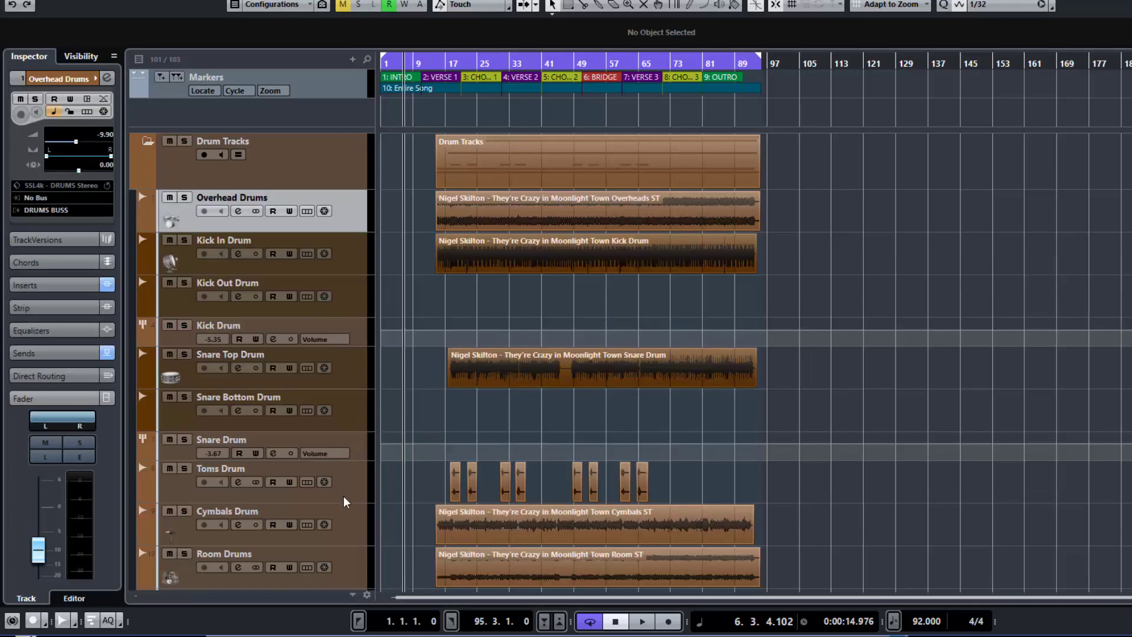
scroll(401, 510, down, 3)
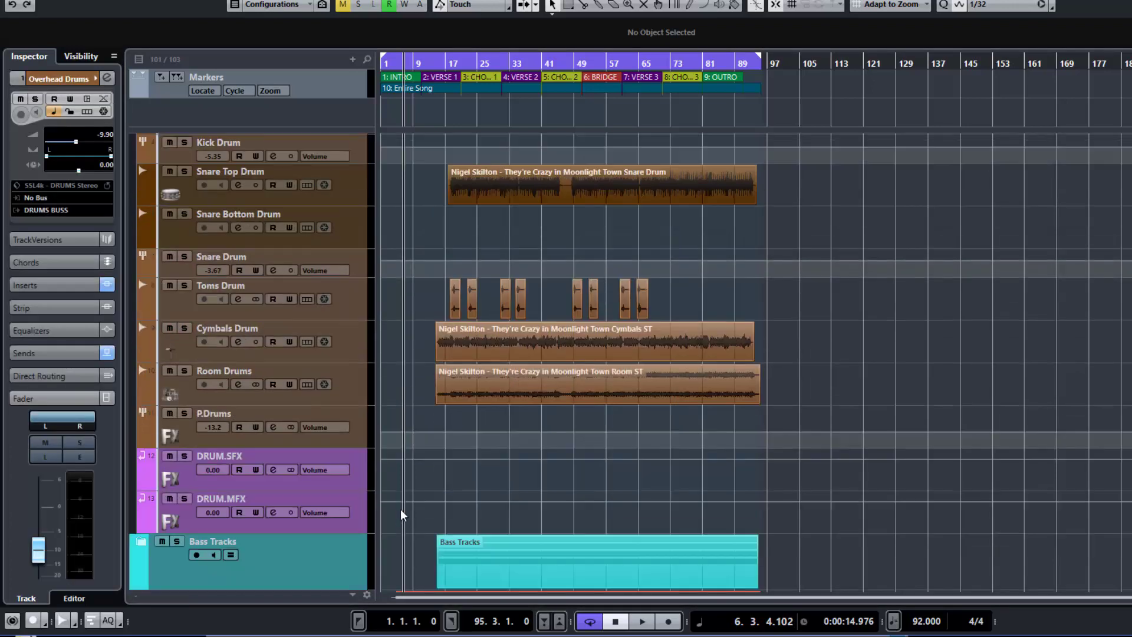
shift+click(354, 425)
scroll(371, 211, up, 3)
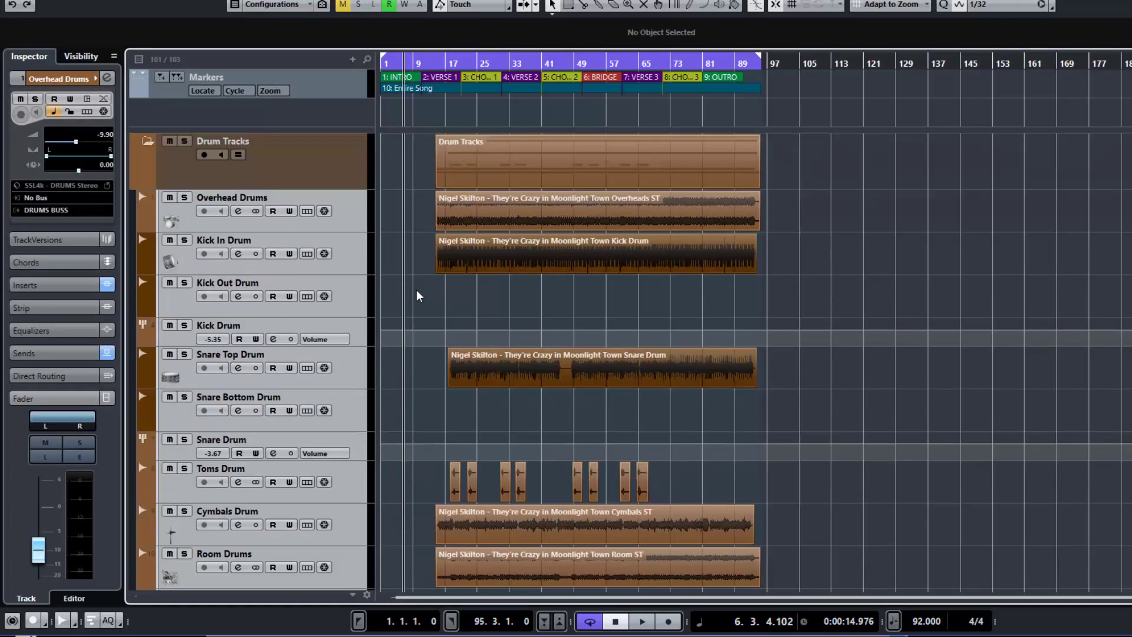
drag(356, 207, 286, 136)
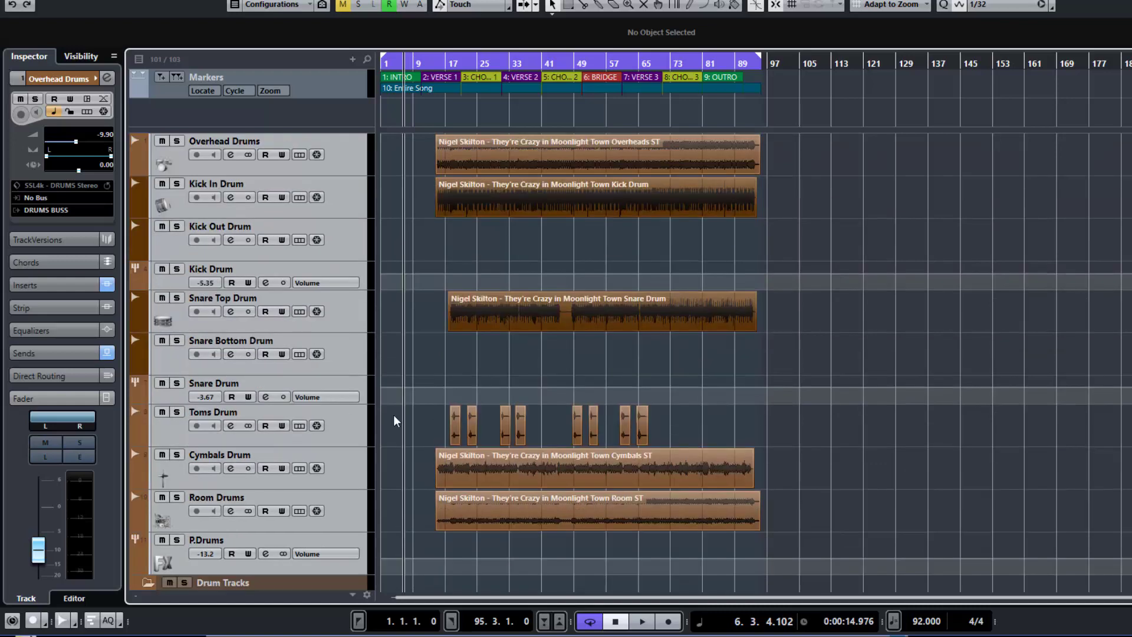
Remove the Drum Tracks folder together with the DRUM.SFX and DRUM.MFX tracks inside it
scroll(394, 415, down, 6)
scroll(395, 399, up, 3)
click(287, 341)
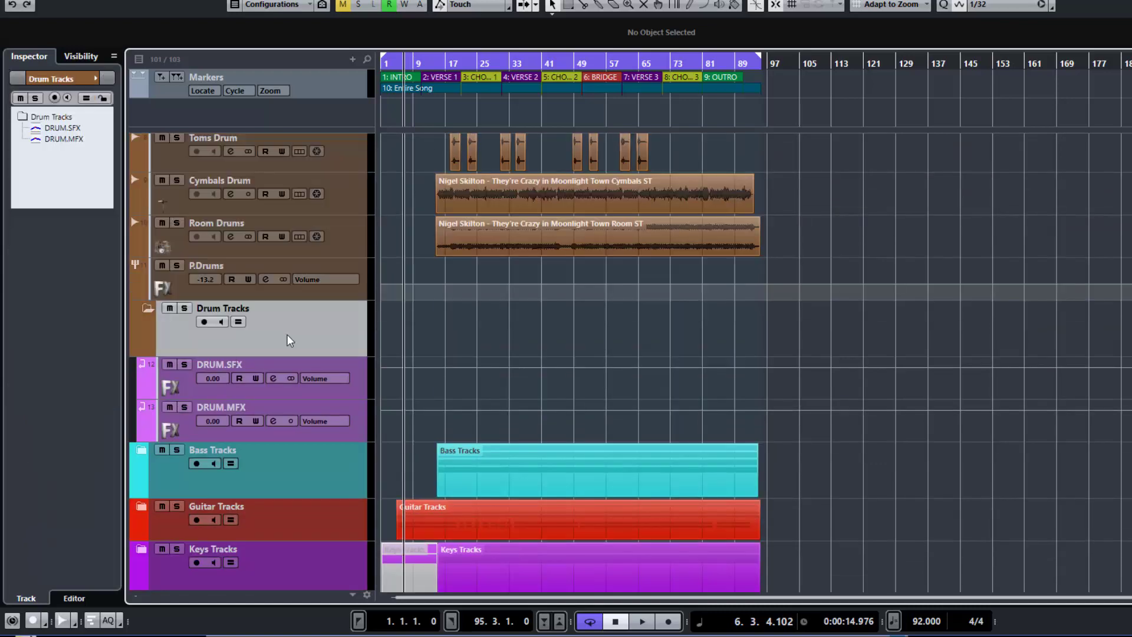
right_click(288, 335)
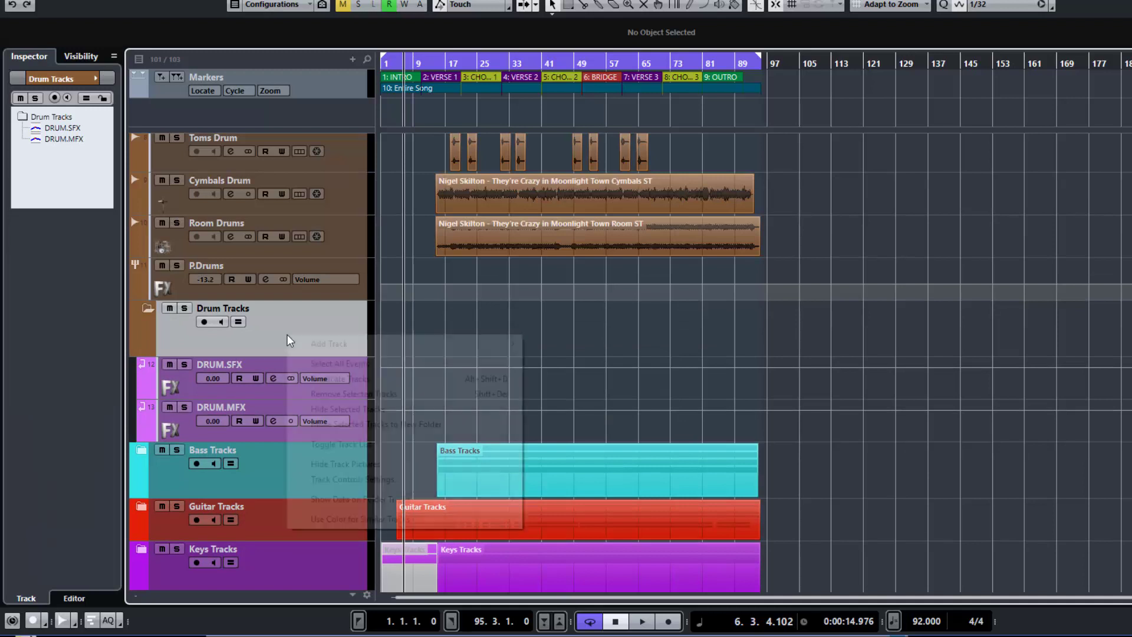
click(330, 395)
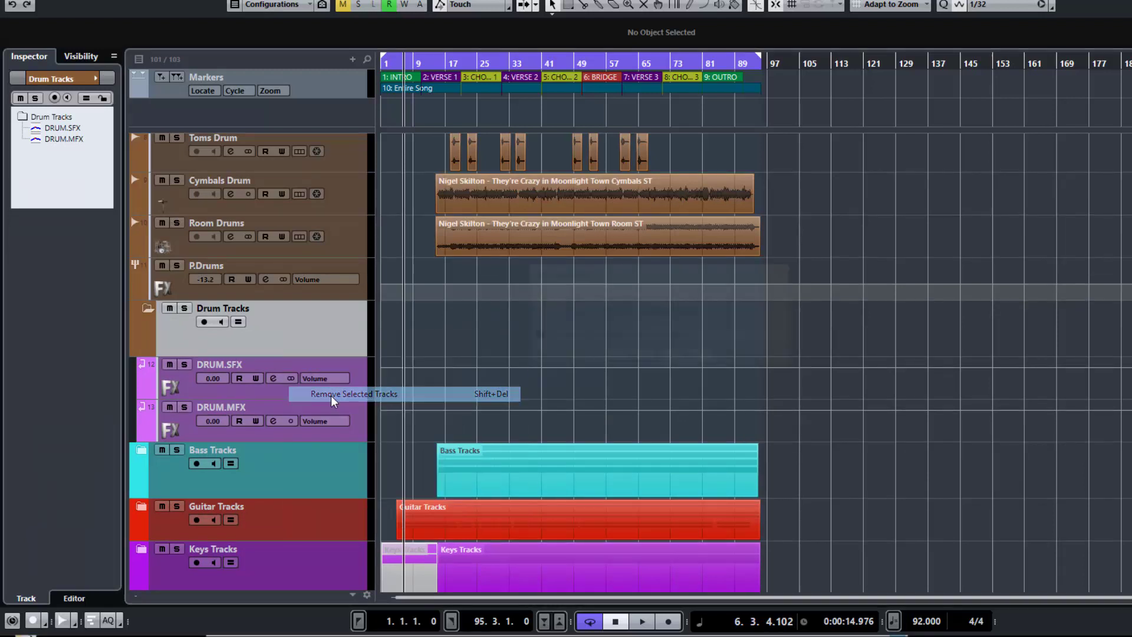
click(625, 357)
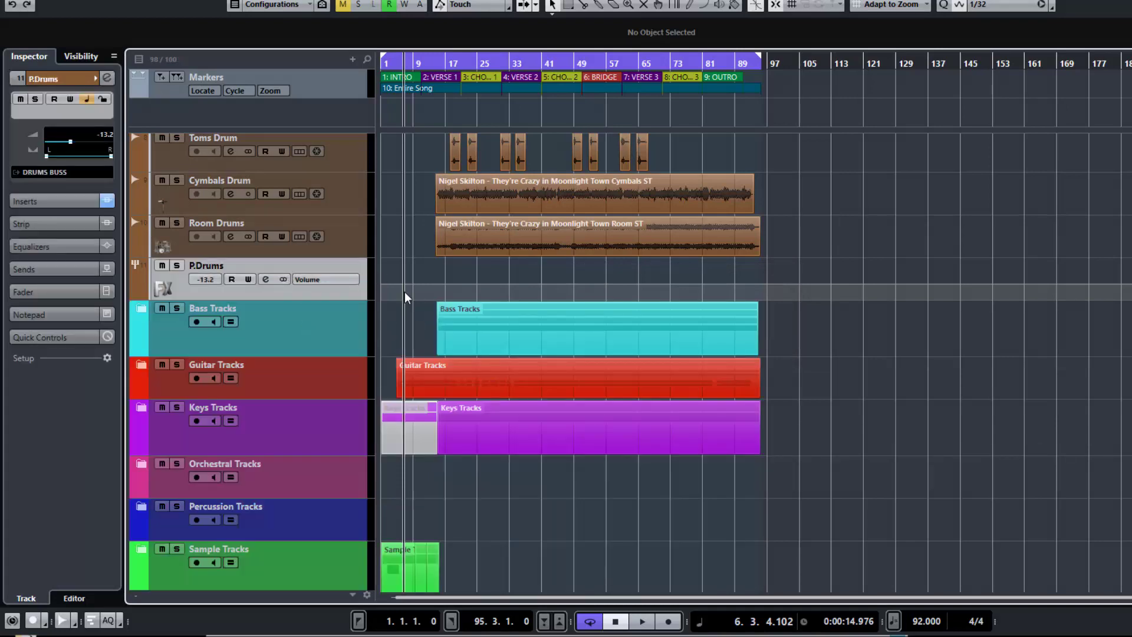
Select the tracks from Overhead Drums through P.Drums and move them together into a new folder
scroll(405, 291, up, 5)
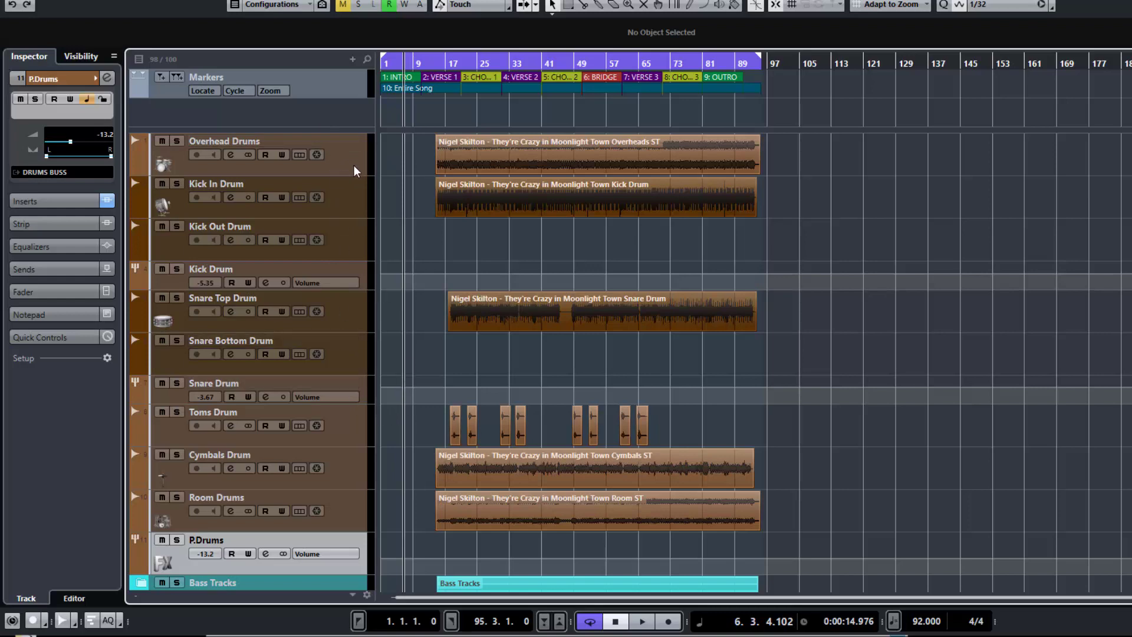
scroll(413, 206, down, 5)
scroll(412, 207, up, 5)
click(349, 153)
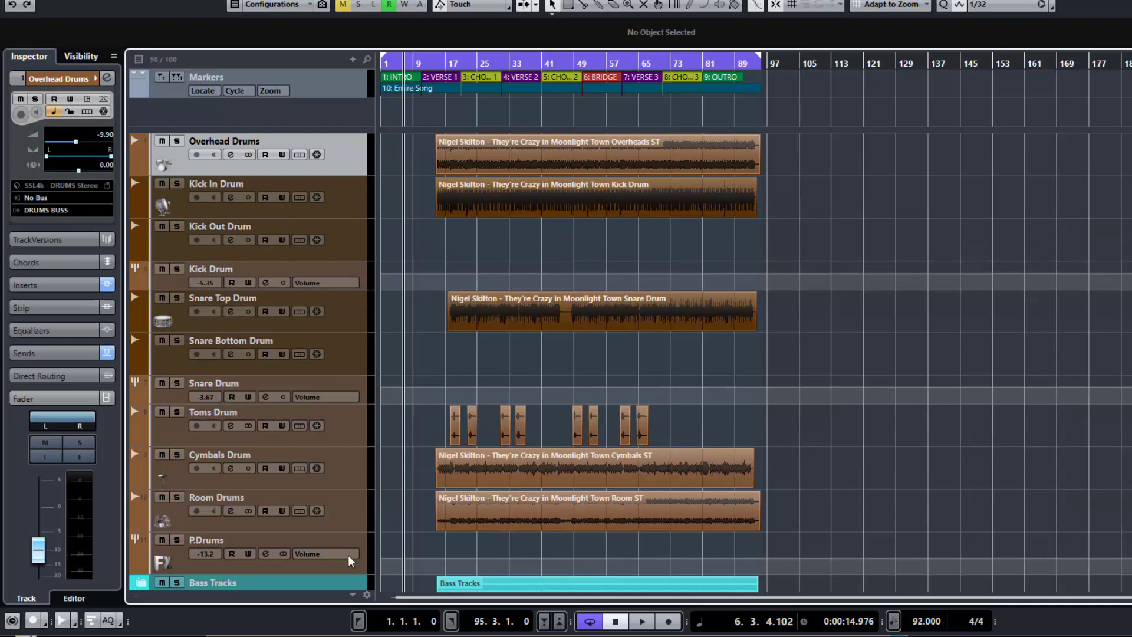
shift+click(359, 565)
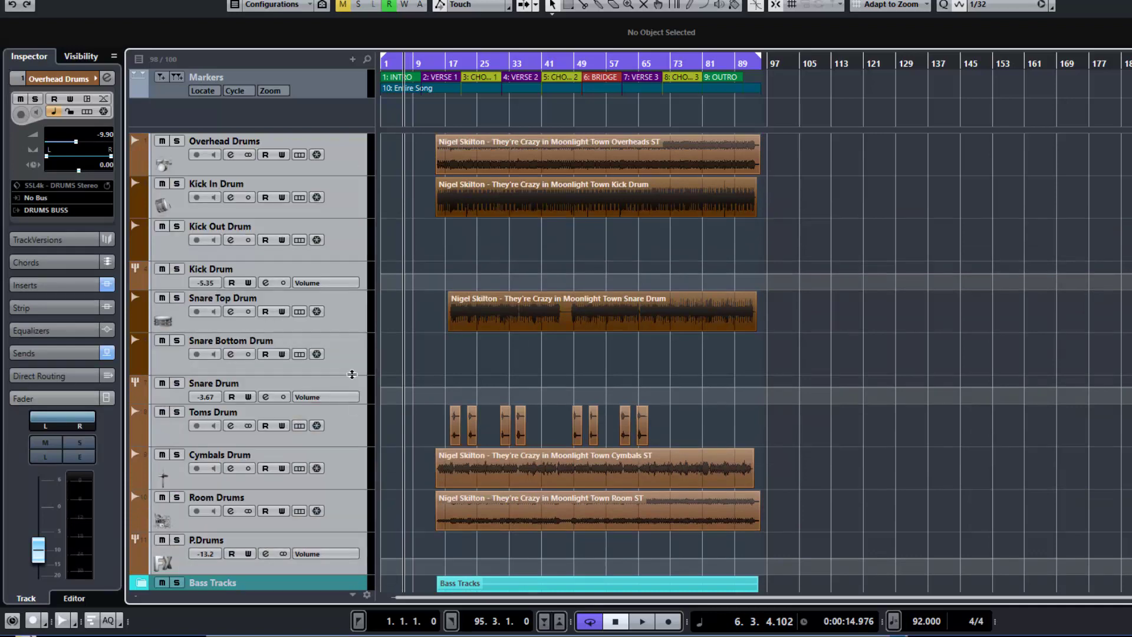
right_click(355, 154)
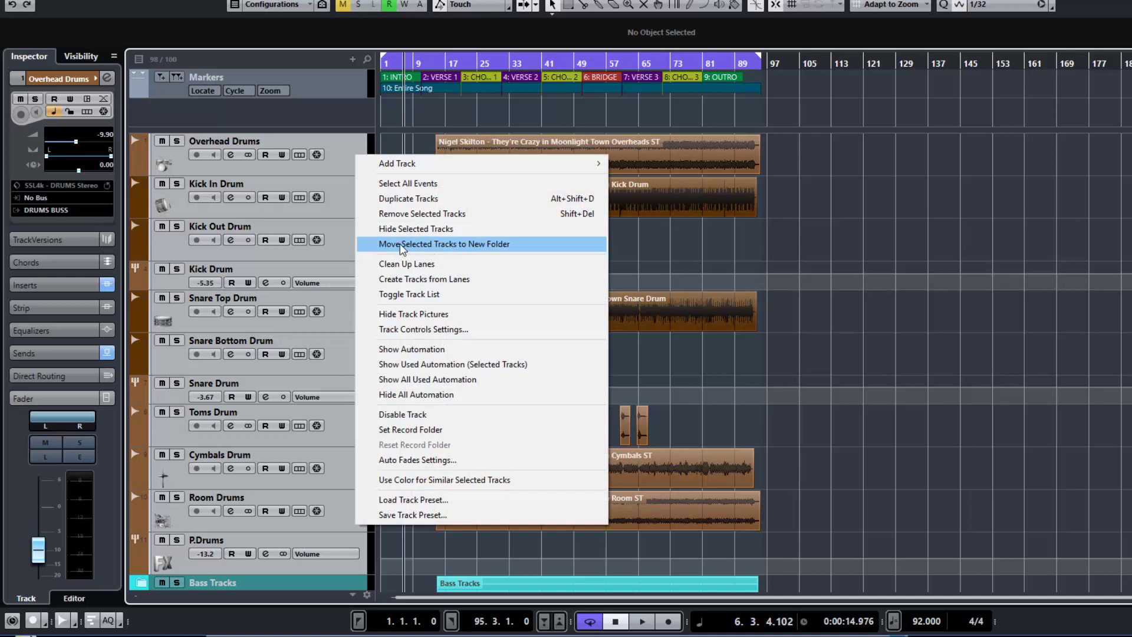
click(467, 244)
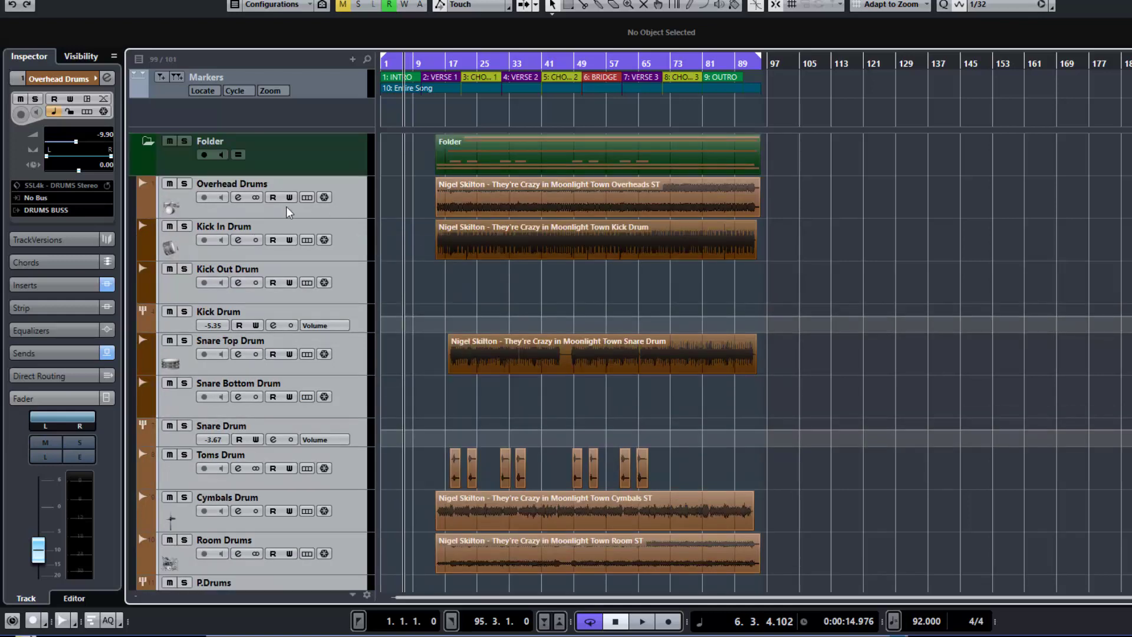
Collapse the new drum folder and add an empty folder track below it
scroll(359, 207, down, 5)
scroll(359, 207, up, 5)
click(144, 140)
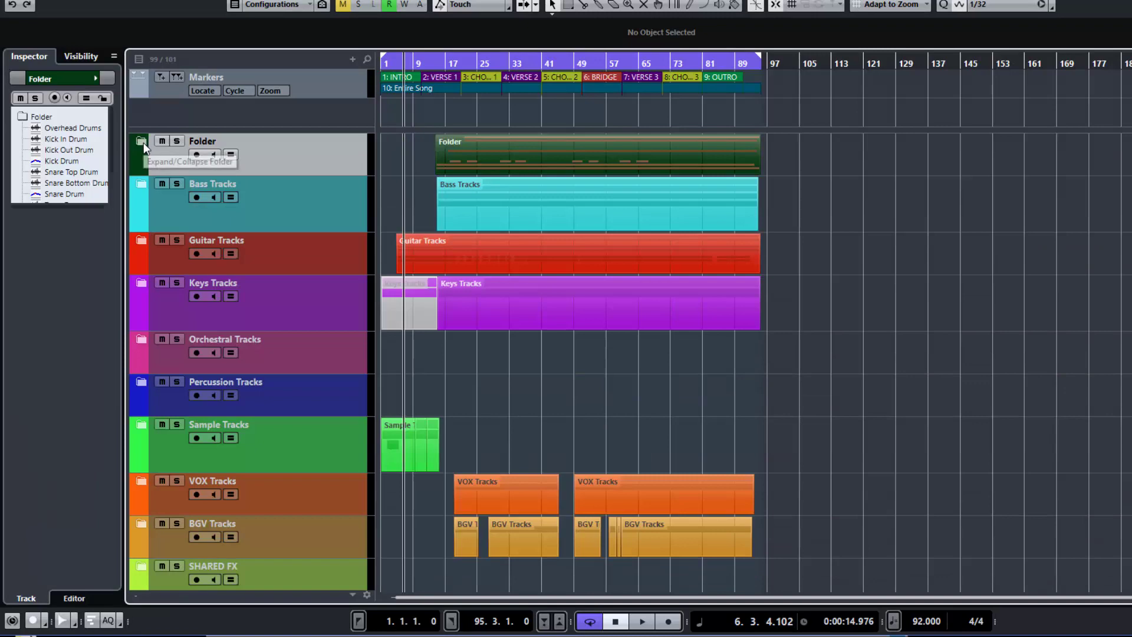
click(143, 143)
click(145, 143)
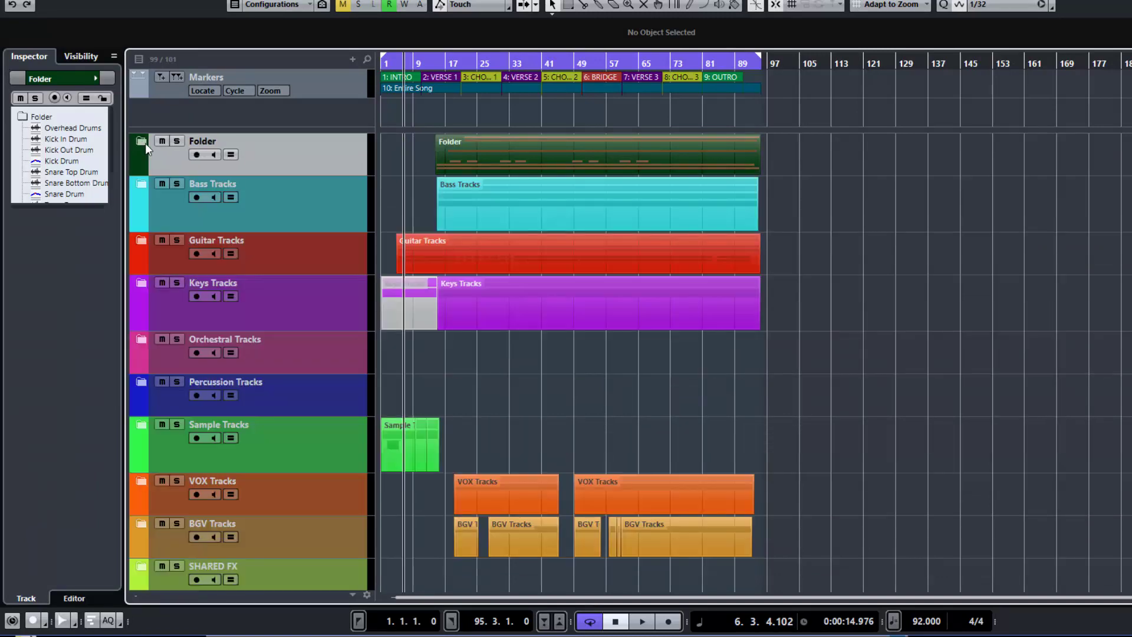
click(353, 59)
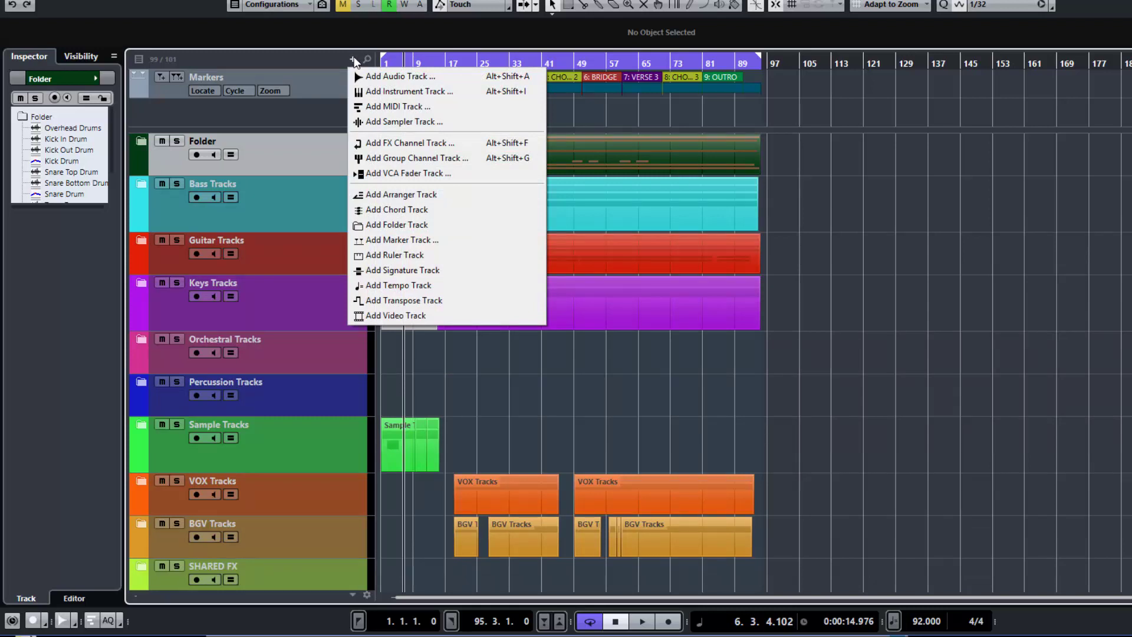
click(404, 226)
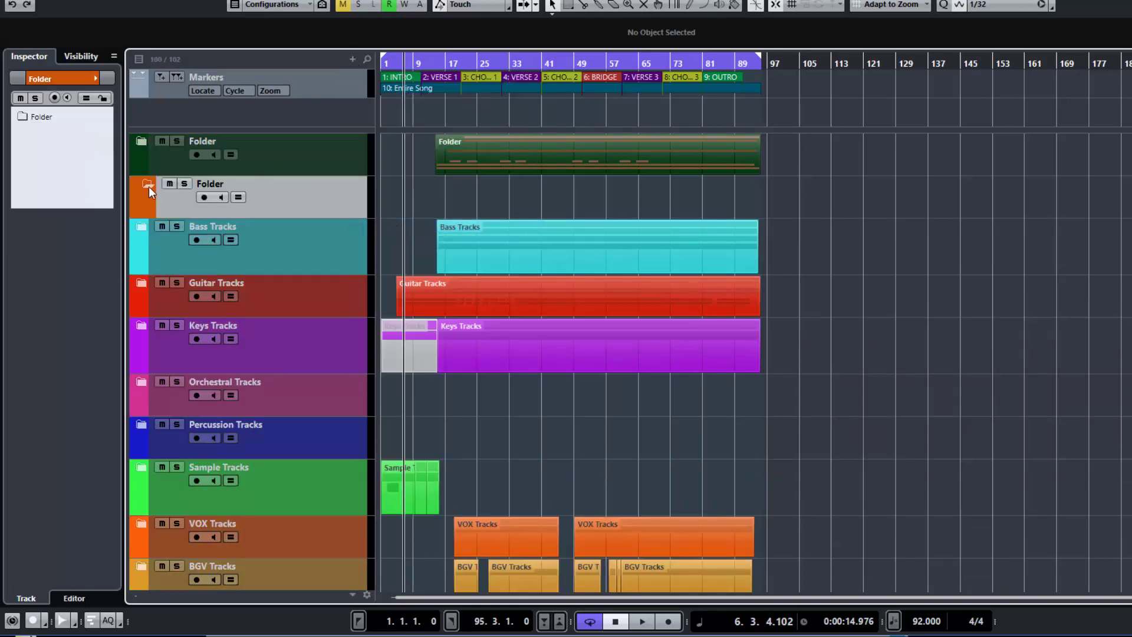
Move the Room Drums and P.Drums tracks out of the green drum folder and into the empty orange folder
click(147, 145)
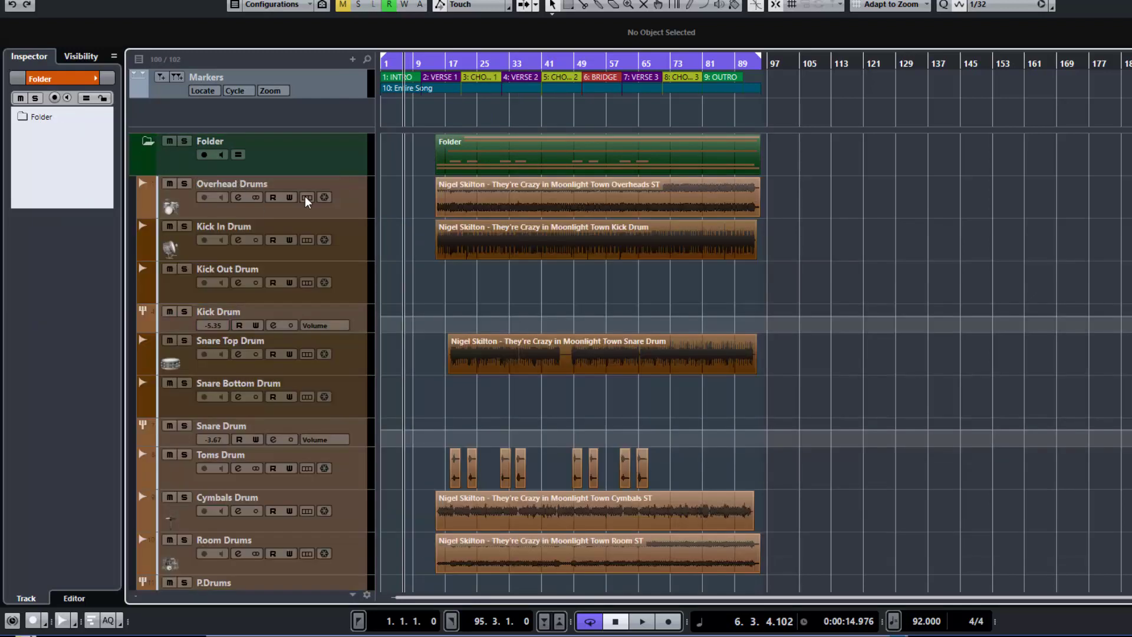
click(352, 208)
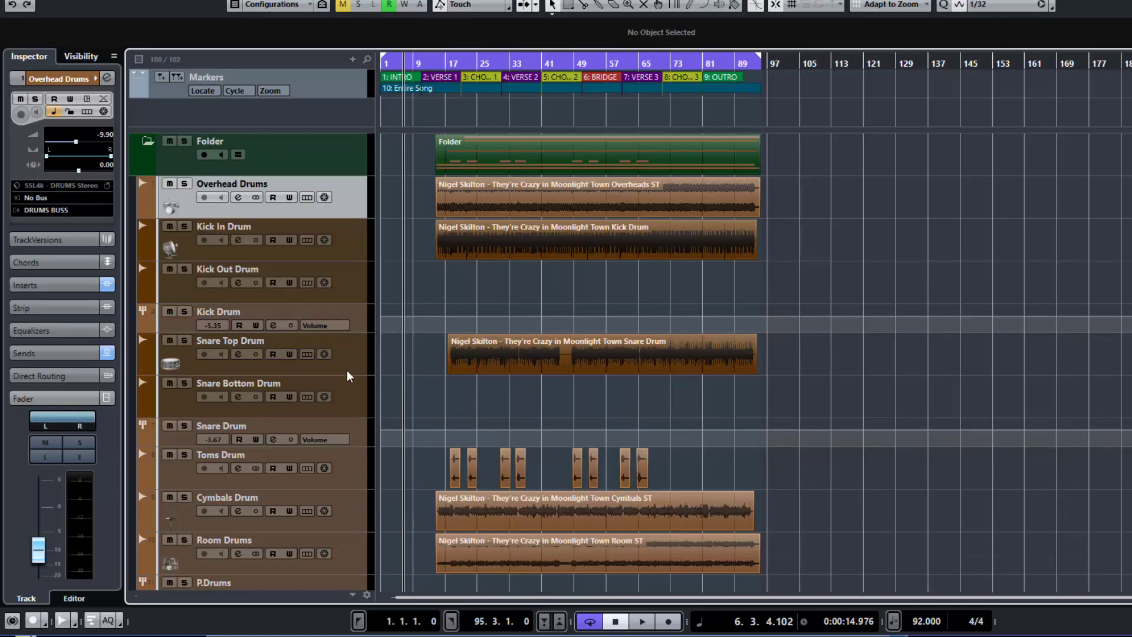
scroll(347, 370, down, 6)
scroll(347, 370, up, 3)
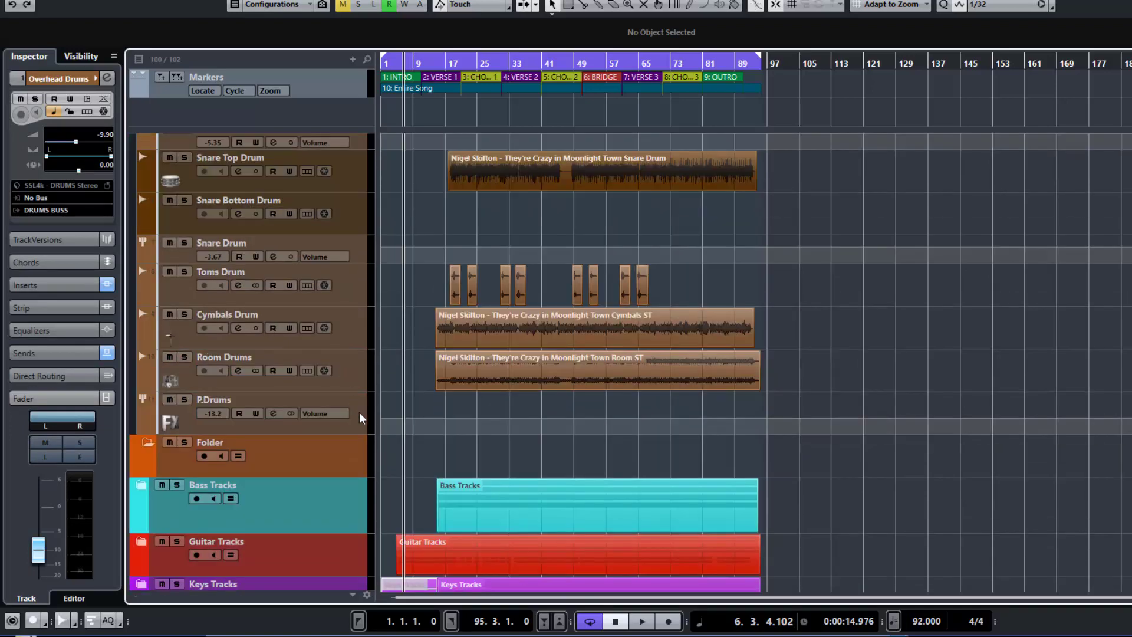
click(359, 370)
click(355, 413)
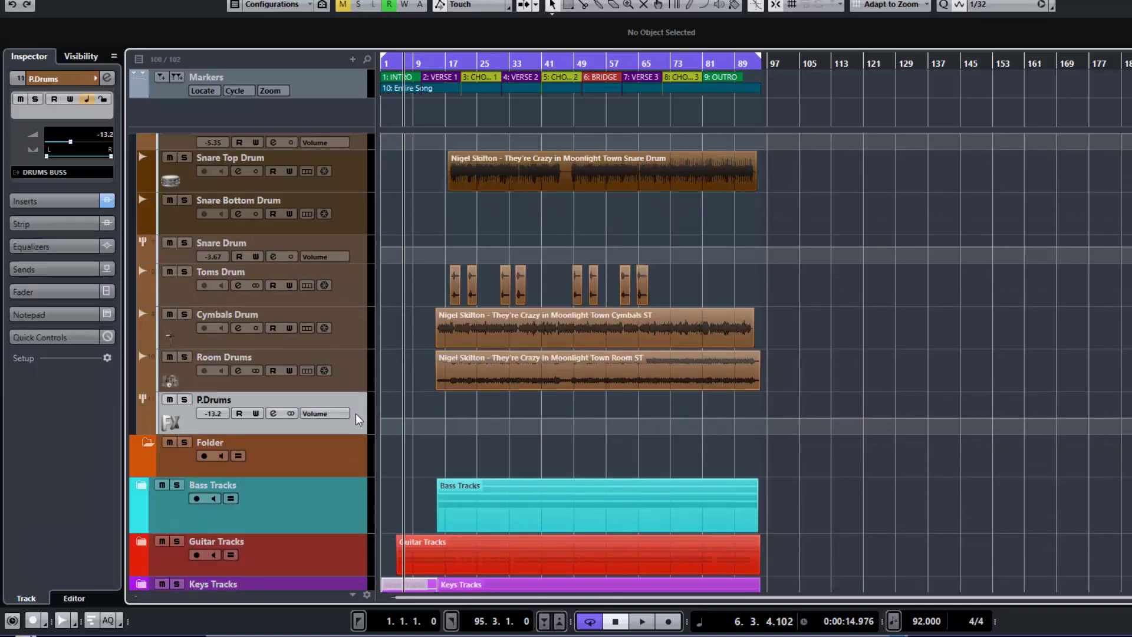
ctrl+click(361, 374)
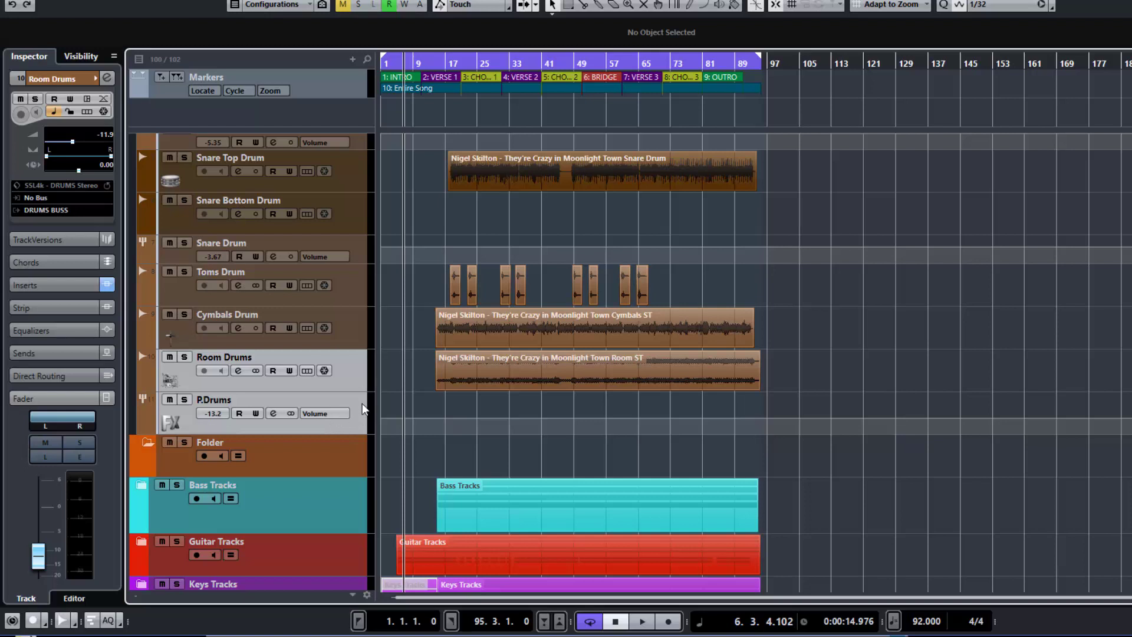
drag(364, 408, 332, 450)
drag(260, 453, 240, 477)
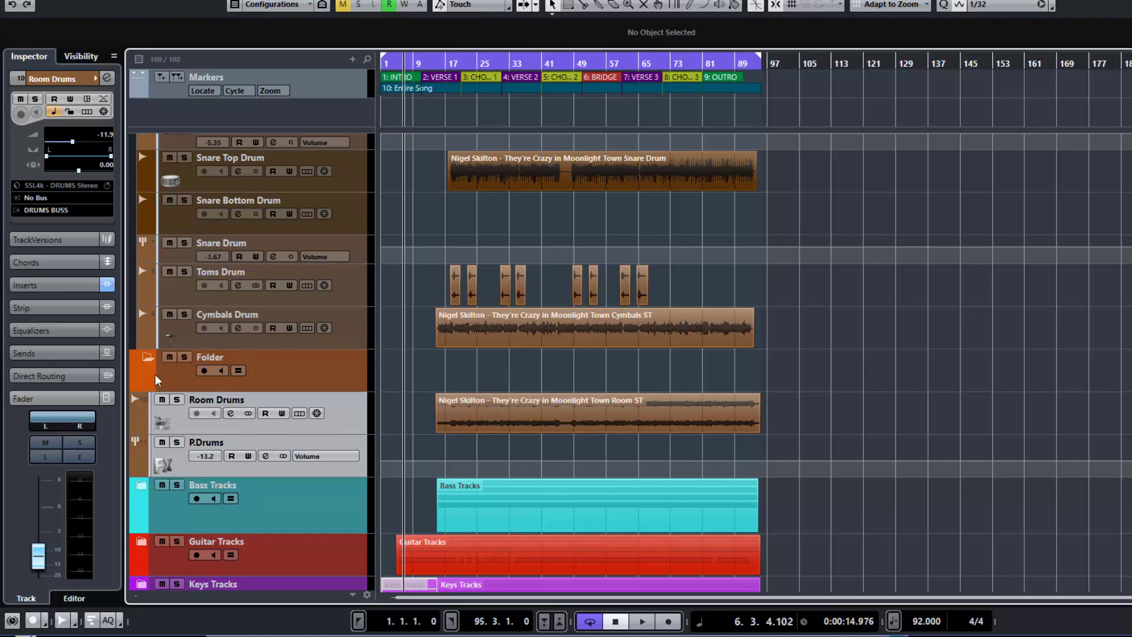
drag(351, 422, 229, 373)
drag(234, 373, 234, 373)
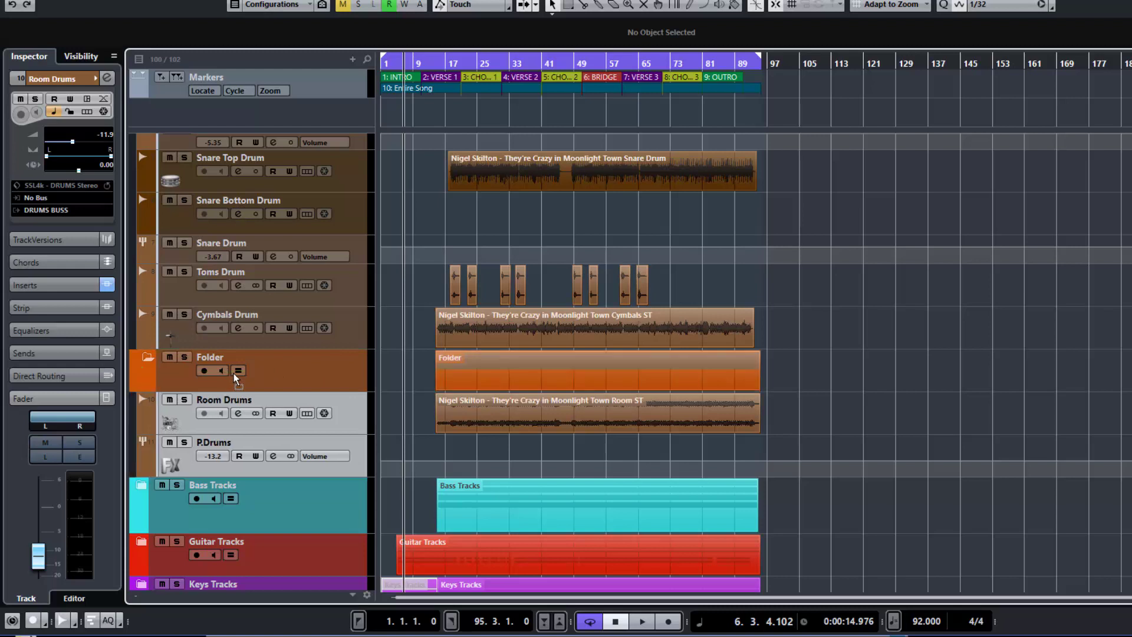
Collapse the orange folder that holds Room Drums and P.Drums
click(145, 355)
click(141, 356)
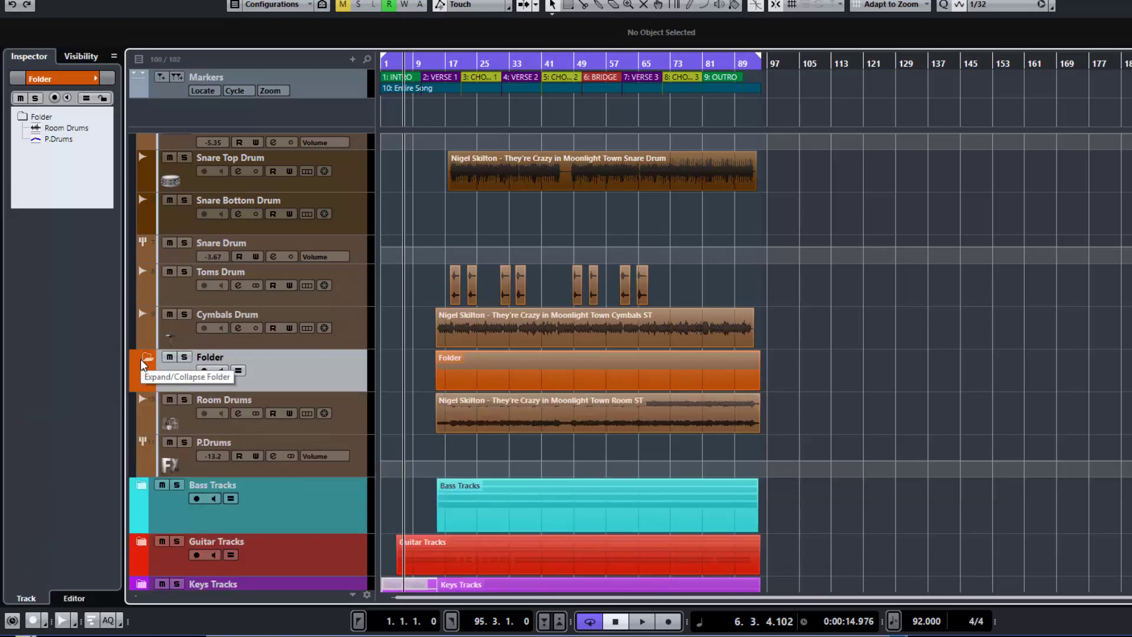
click(141, 359)
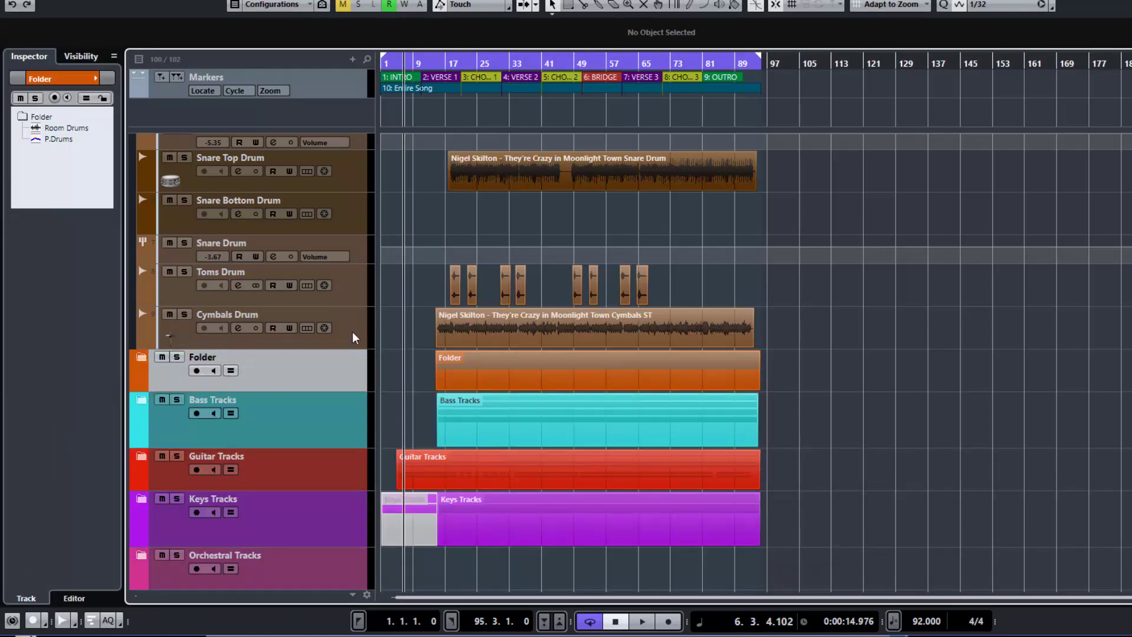
double_click(248, 359)
scroll(405, 338, up, 3)
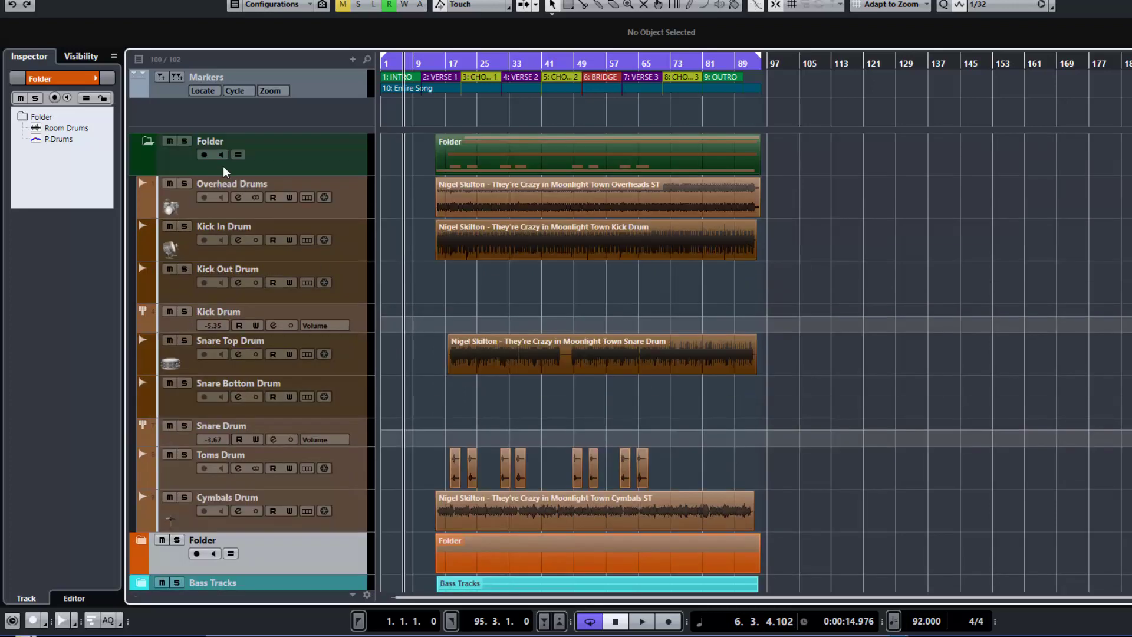
click(333, 207)
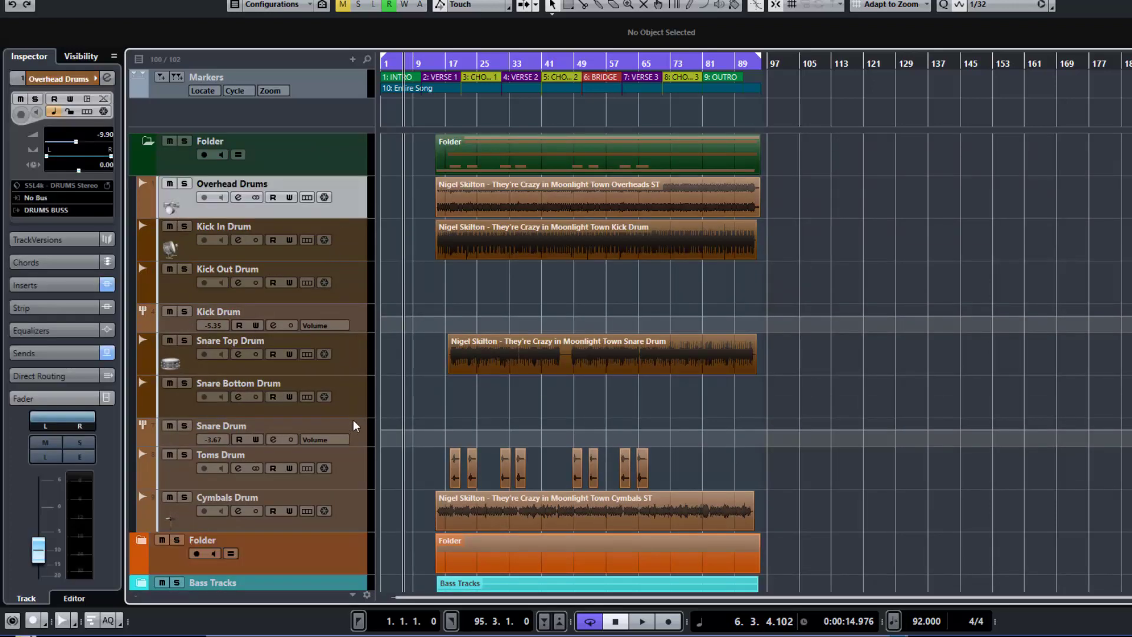
shift+click(355, 391)
right_click(355, 392)
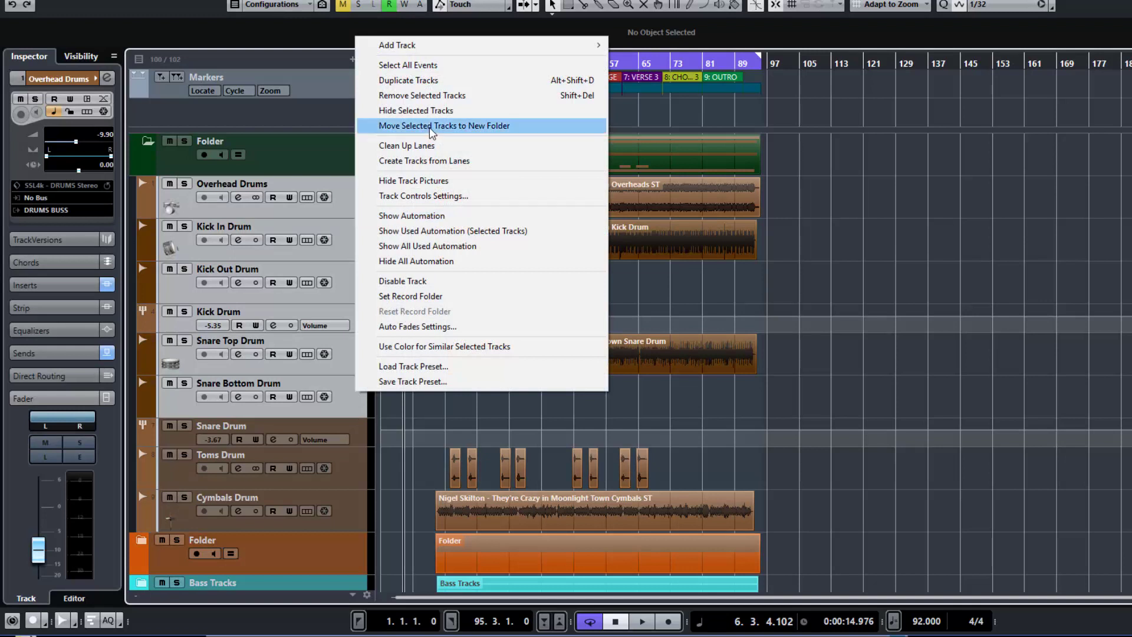
click(317, 161)
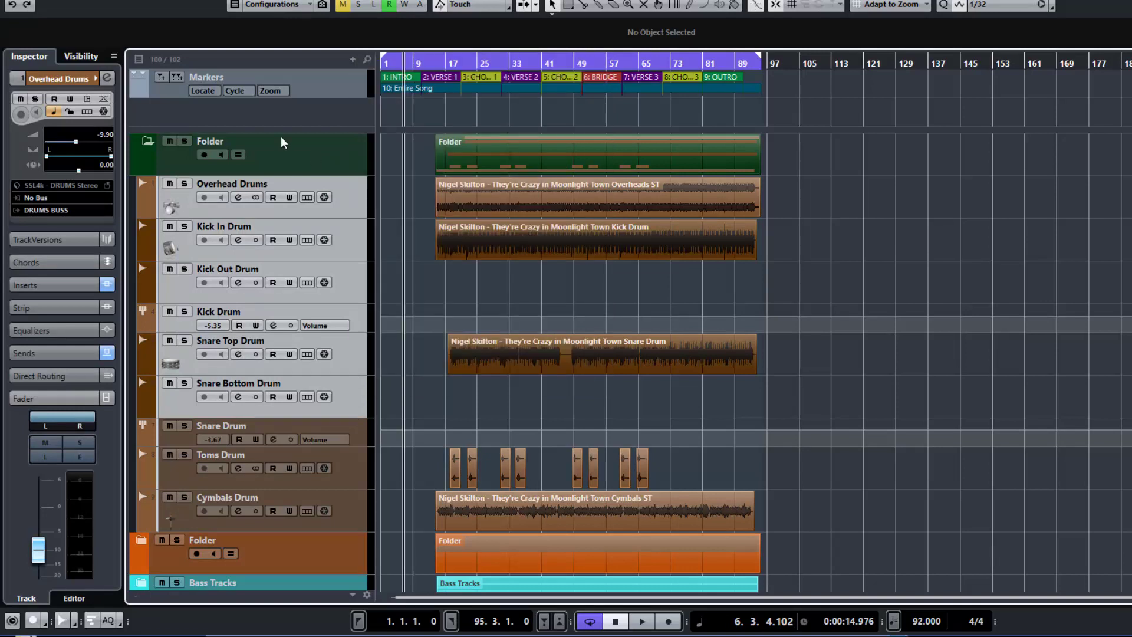
Collapse the green drum folder and rename it Test
click(148, 146)
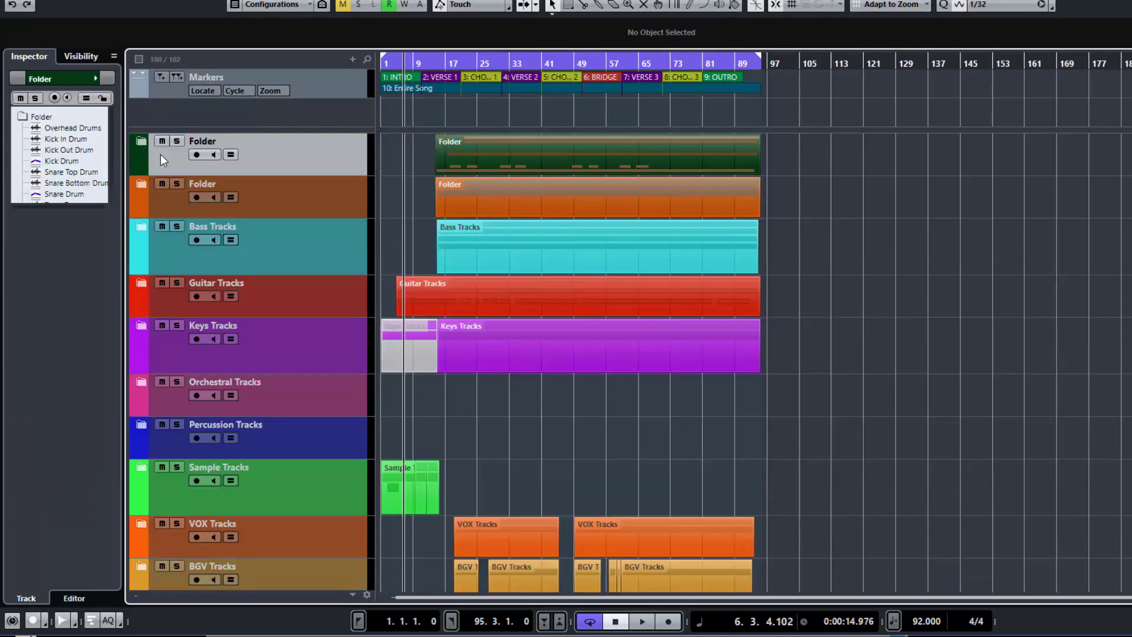
double_click(212, 142)
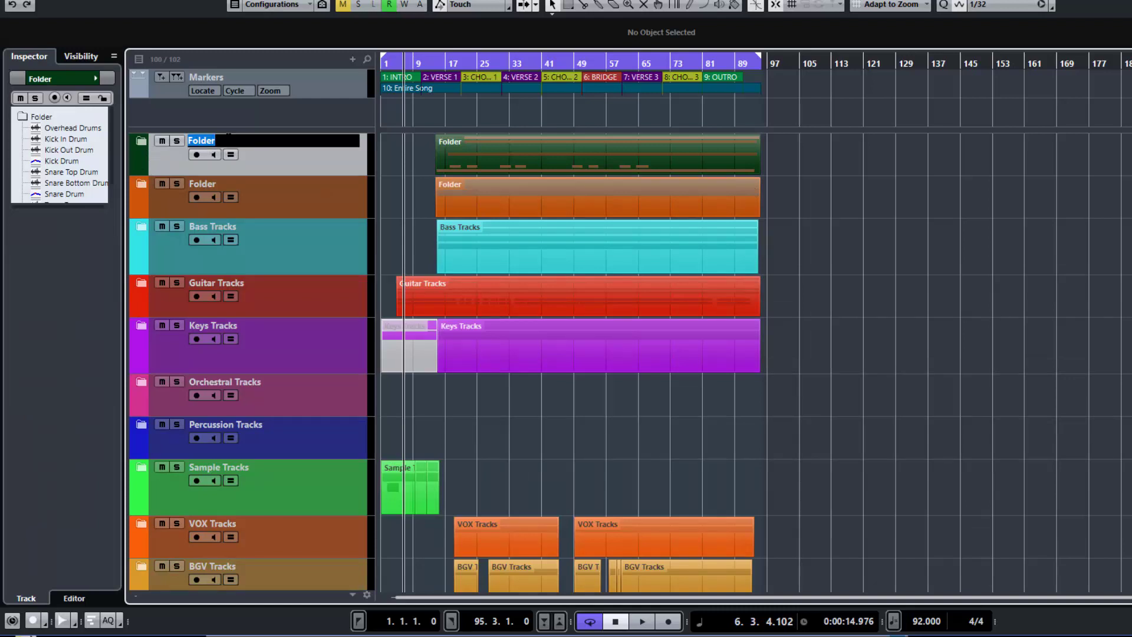
text(Test)
key(Return)
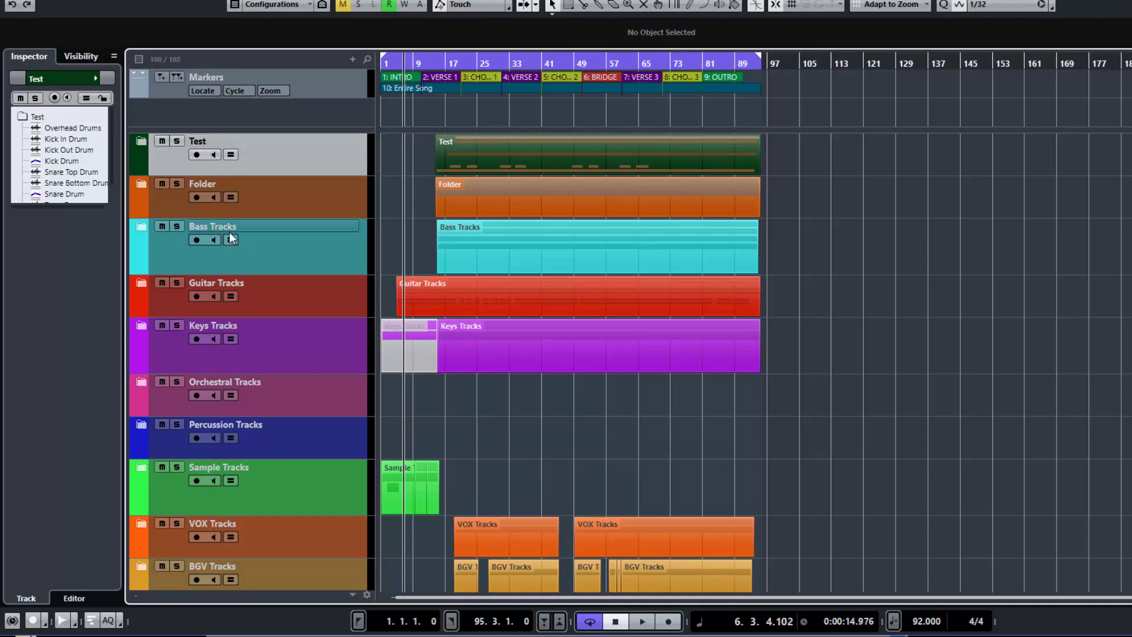
Colour the Test folder dark brown and check it against the drum tracks inside, leaving it collapsed
click(137, 168)
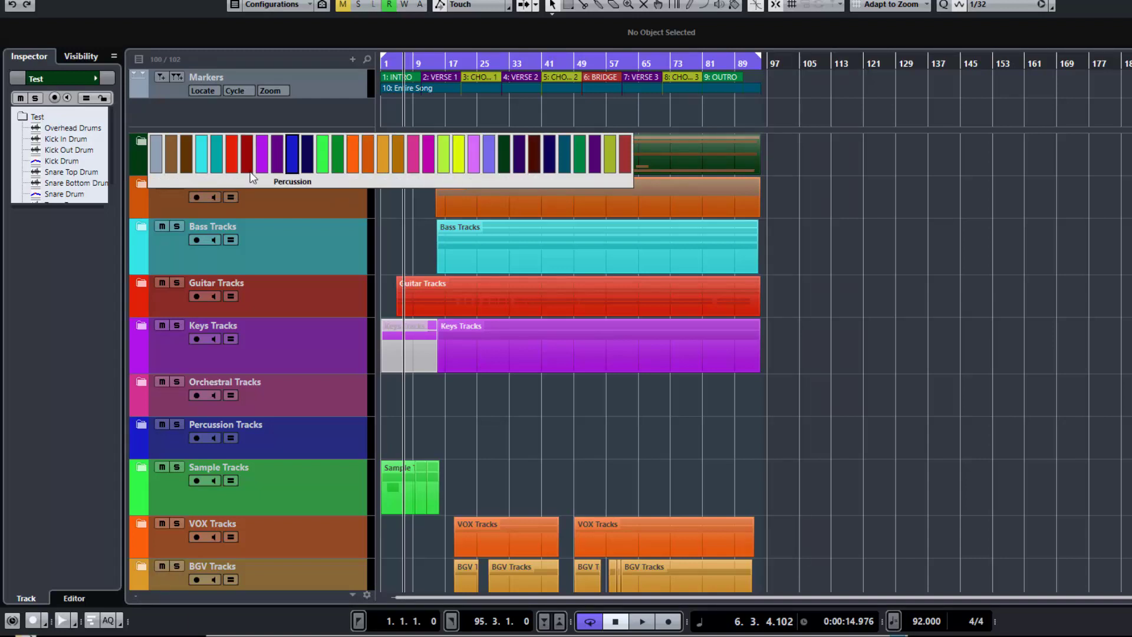
click(182, 170)
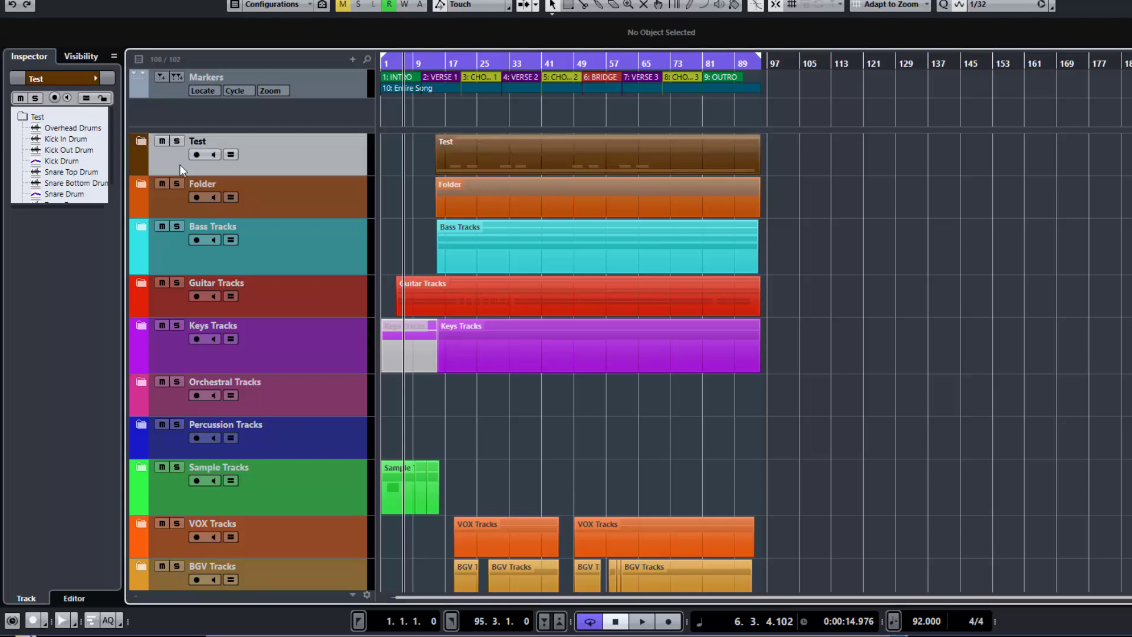
click(140, 165)
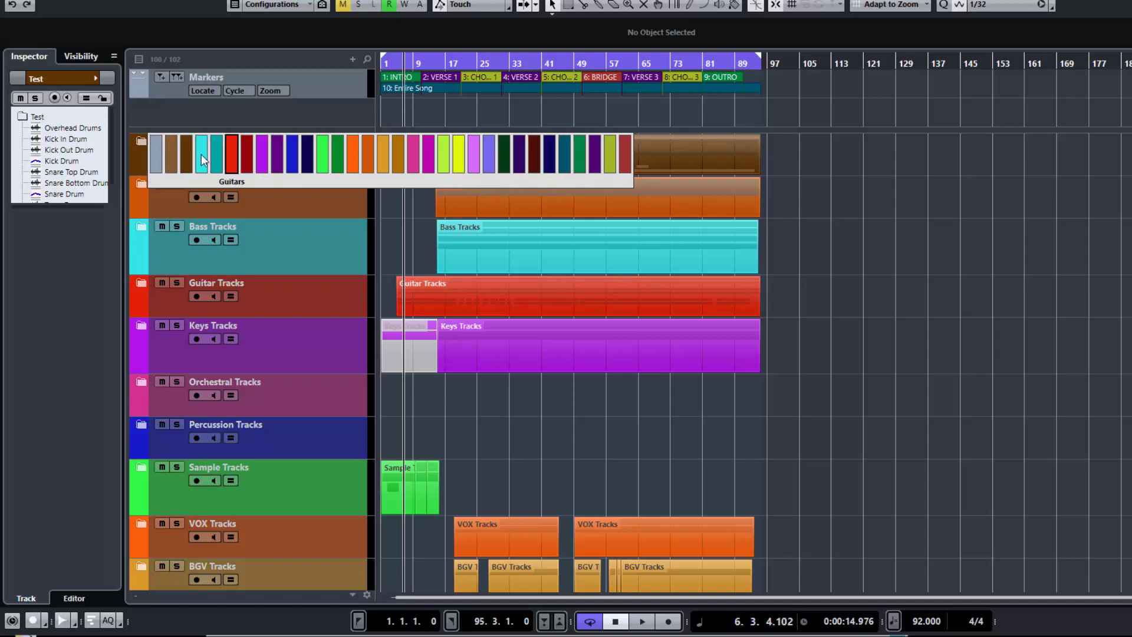
click(140, 142)
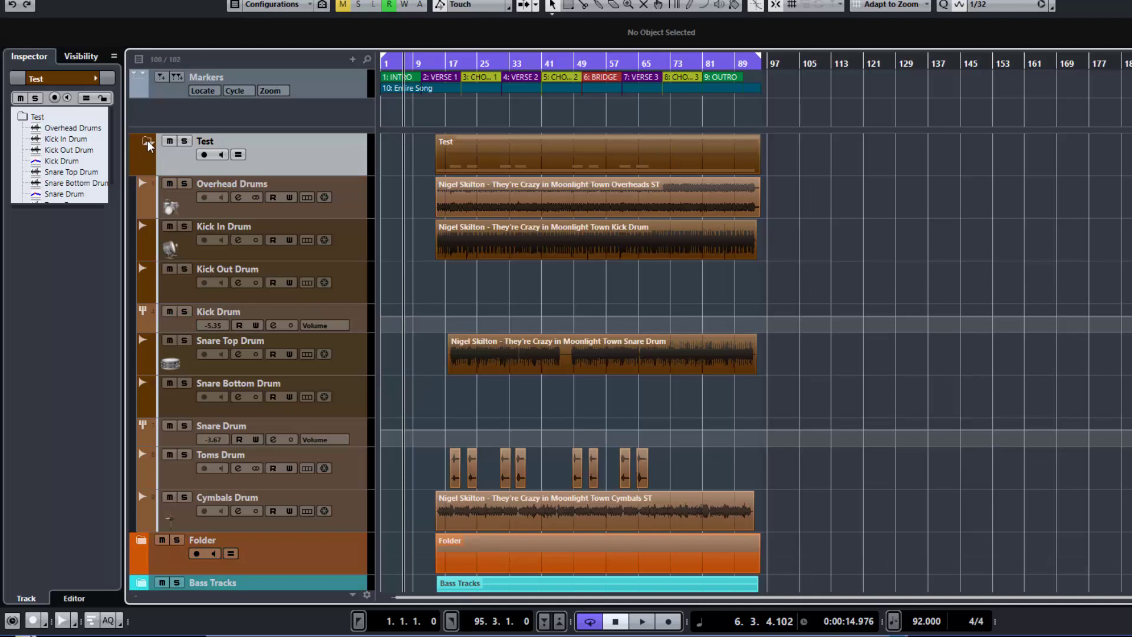
click(147, 141)
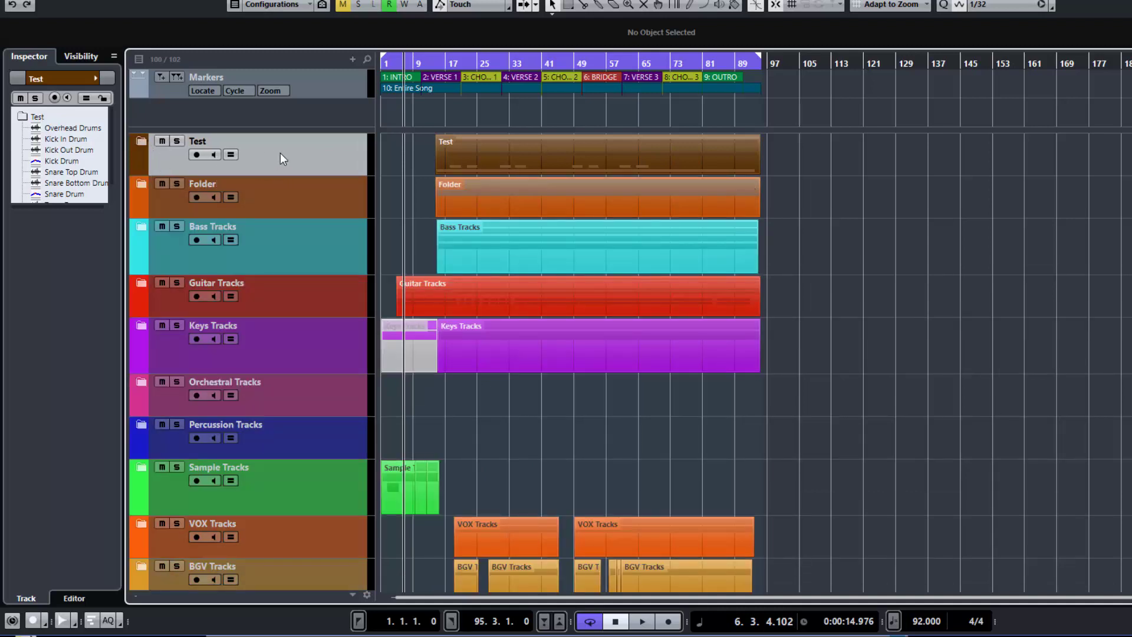
Nest the Test folder inside the orange folder and expand the orange folder to view its contents
drag(277, 150, 261, 192)
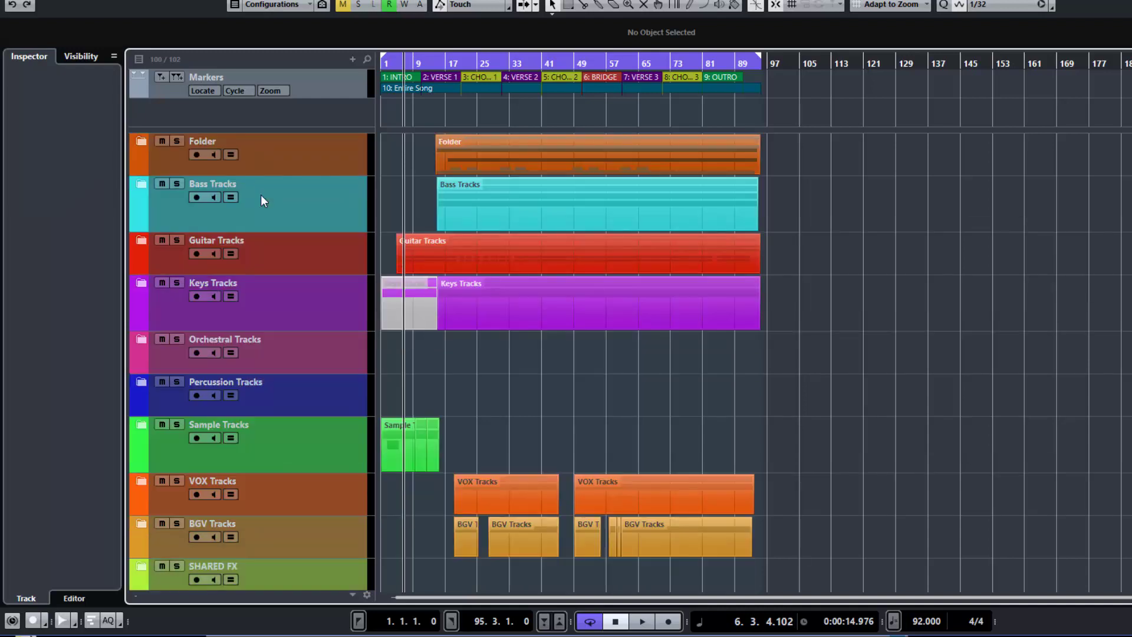
click(141, 142)
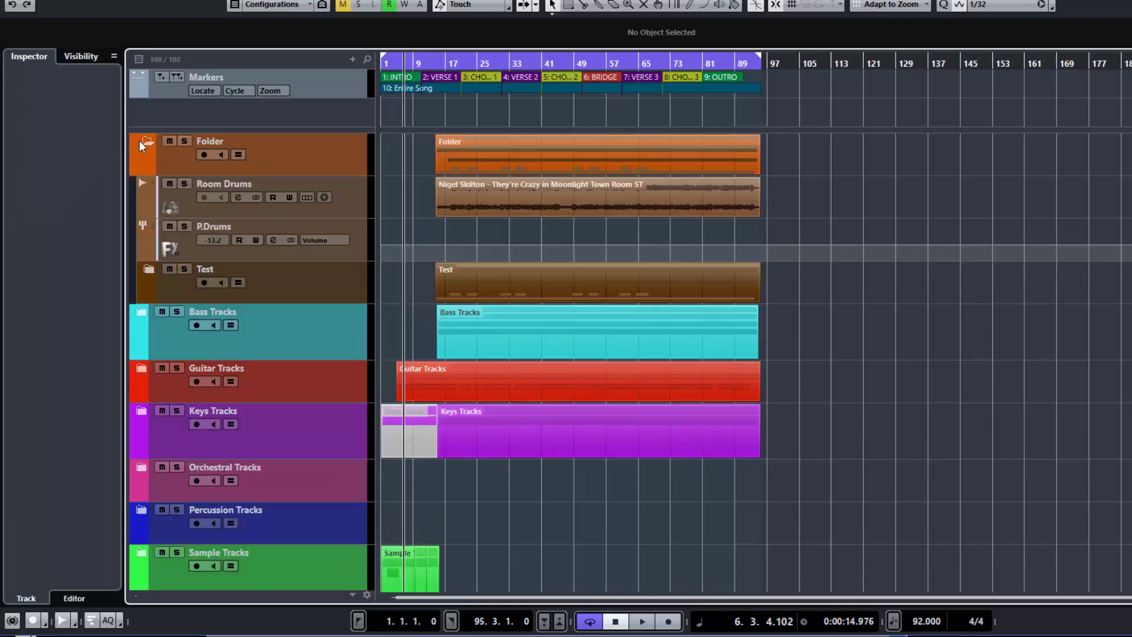
click(150, 270)
click(155, 271)
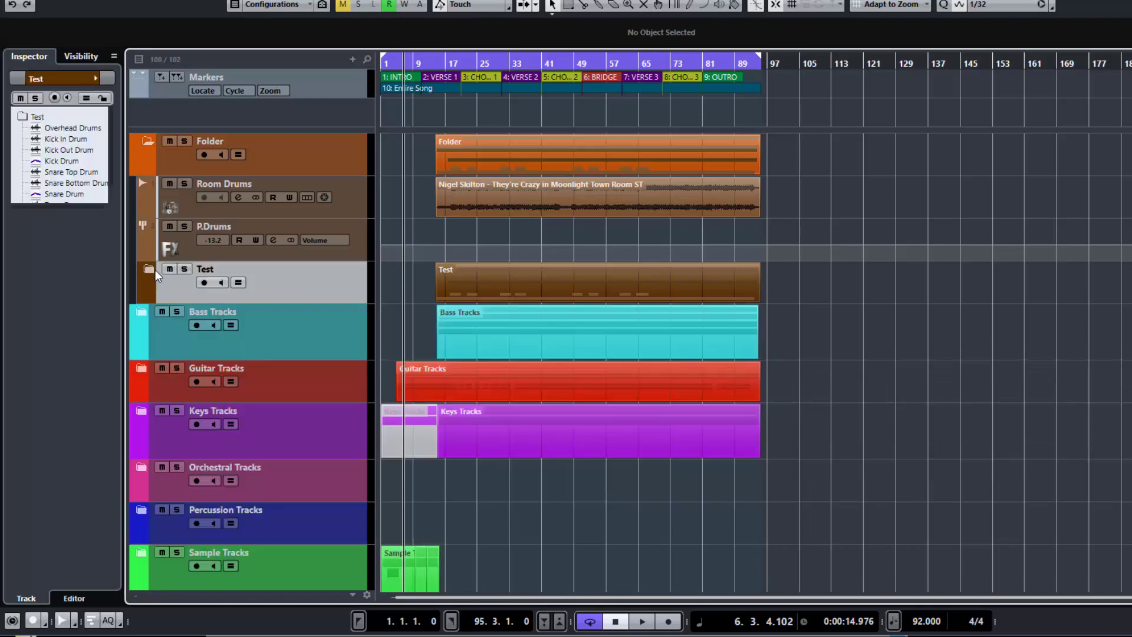
Move the Test folder back out above the orange folder, leaving both folders collapsed
drag(302, 282, 178, 142)
click(147, 184)
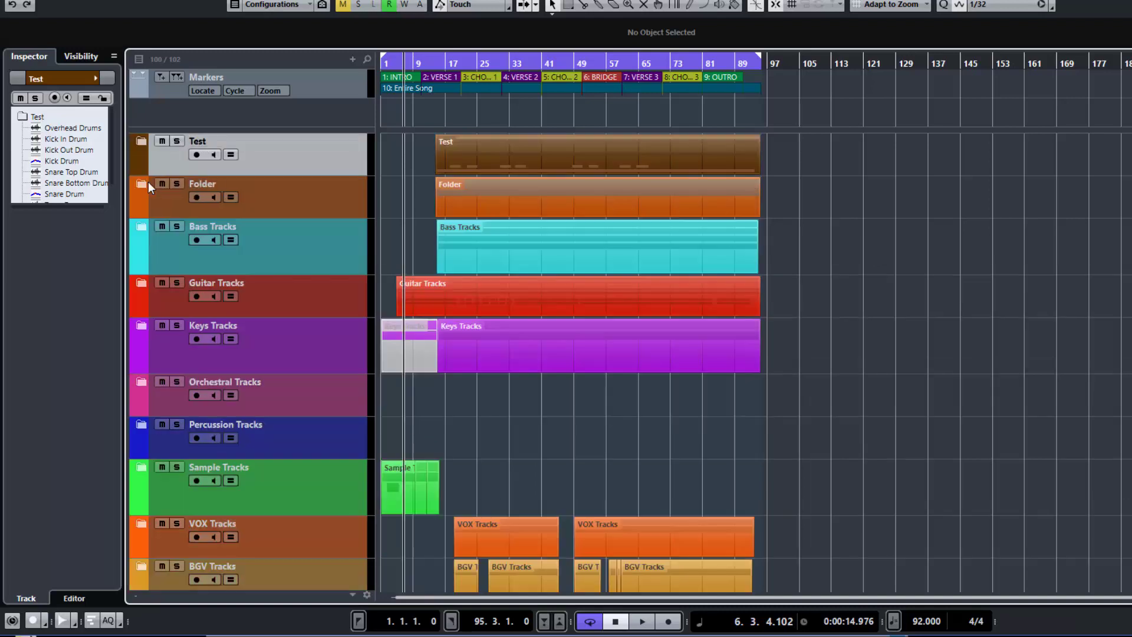
click(140, 185)
click(147, 185)
click(142, 185)
click(142, 185)
click(140, 141)
click(146, 142)
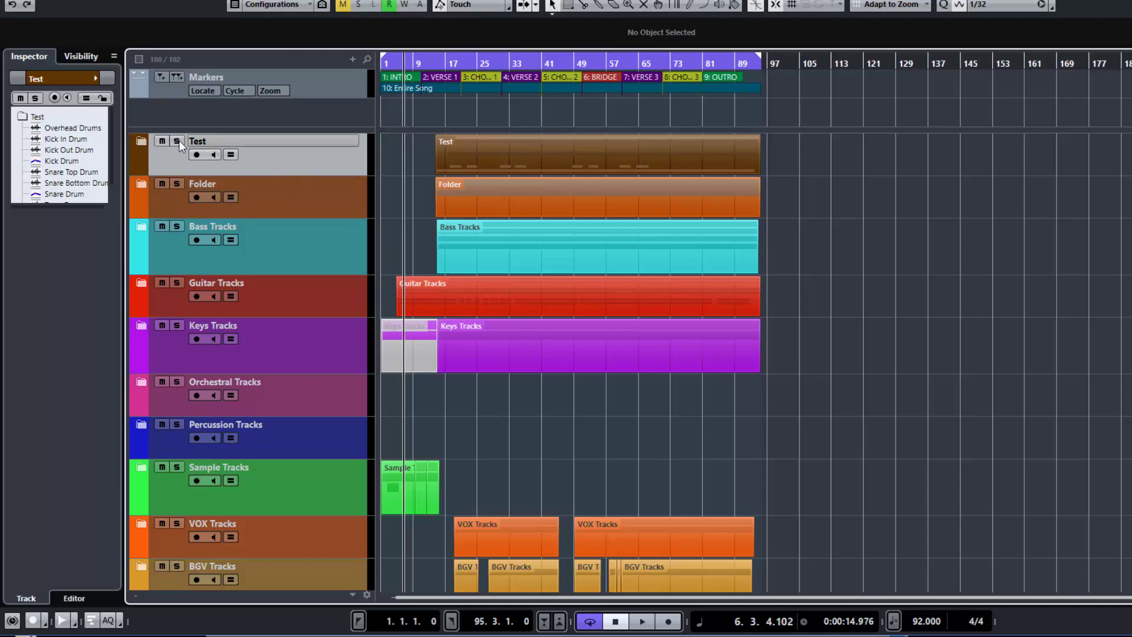
Expand the Test folder and select the Overhead Drums and Kick In Drum tracks individually to view their mute and solo controls
click(140, 141)
click(170, 185)
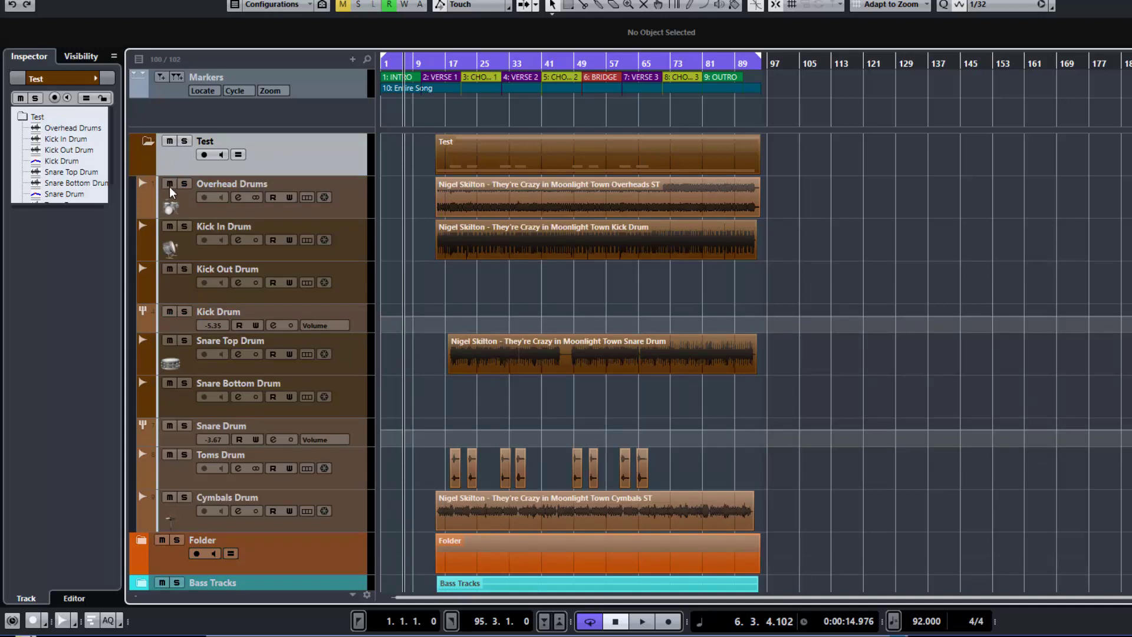
click(183, 184)
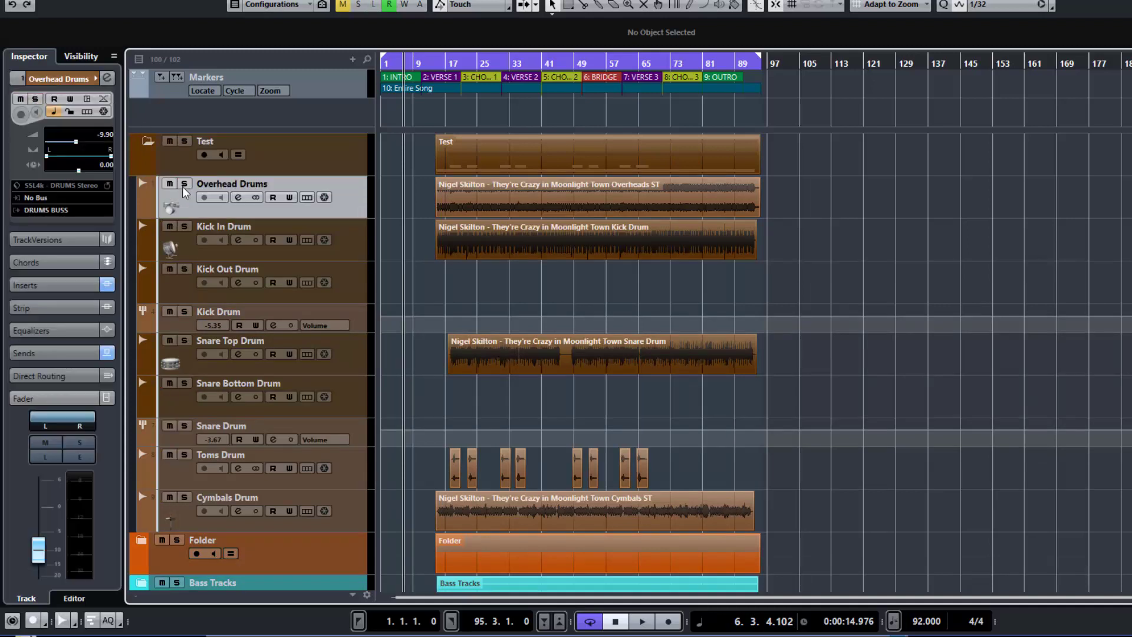
click(187, 224)
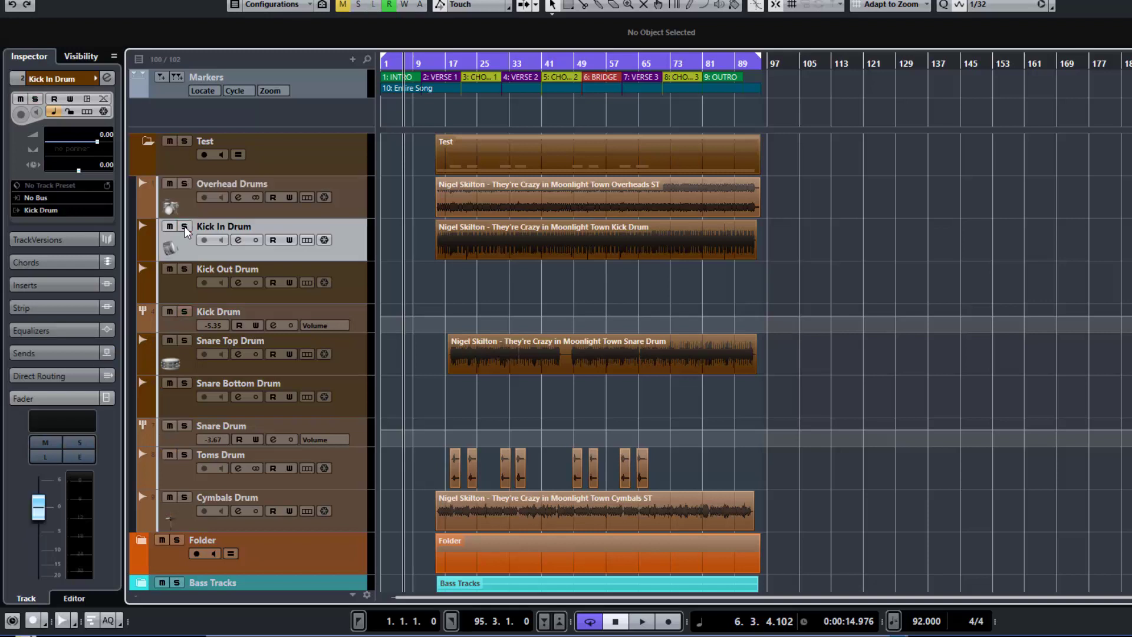
Mute the whole Test folder, switch it to solo with its drum tracks shown, and clear the solo
click(153, 149)
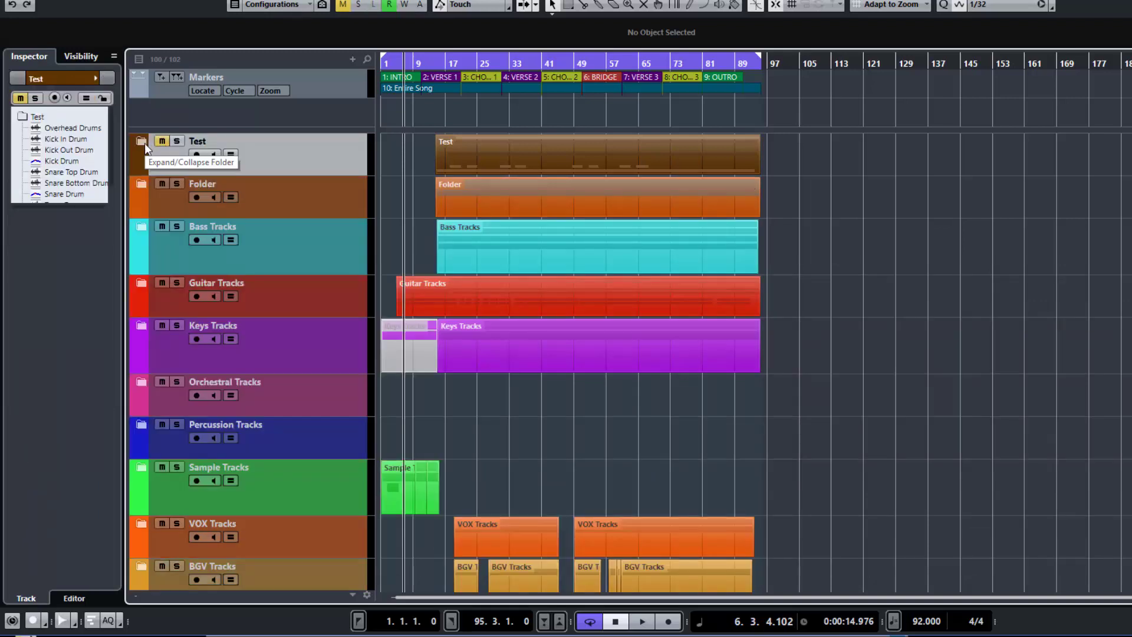
click(144, 142)
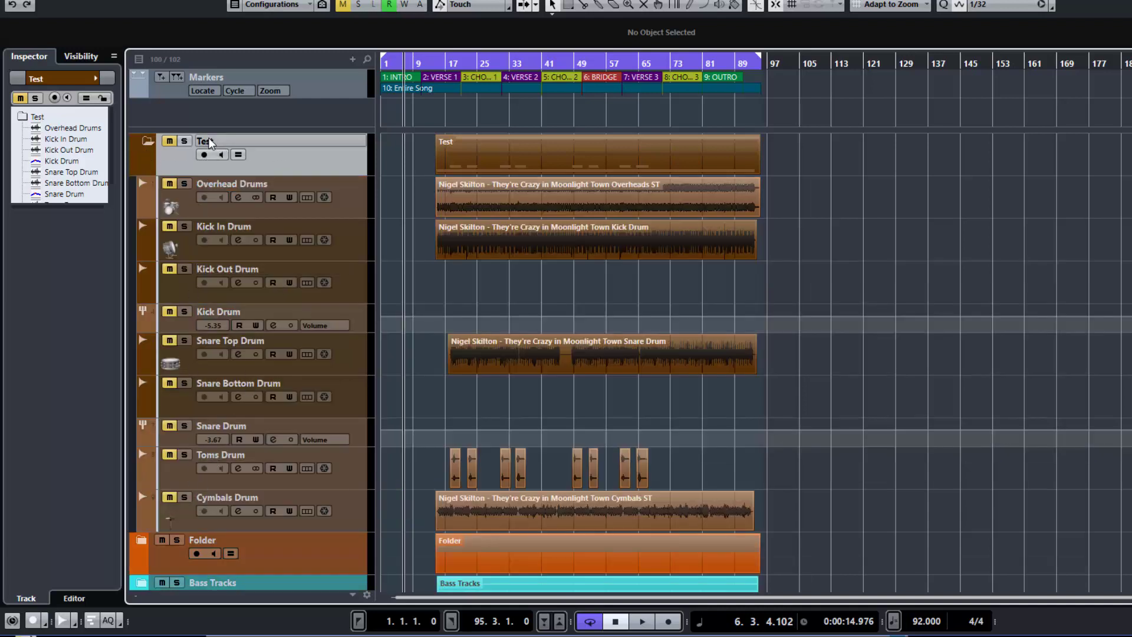
click(185, 142)
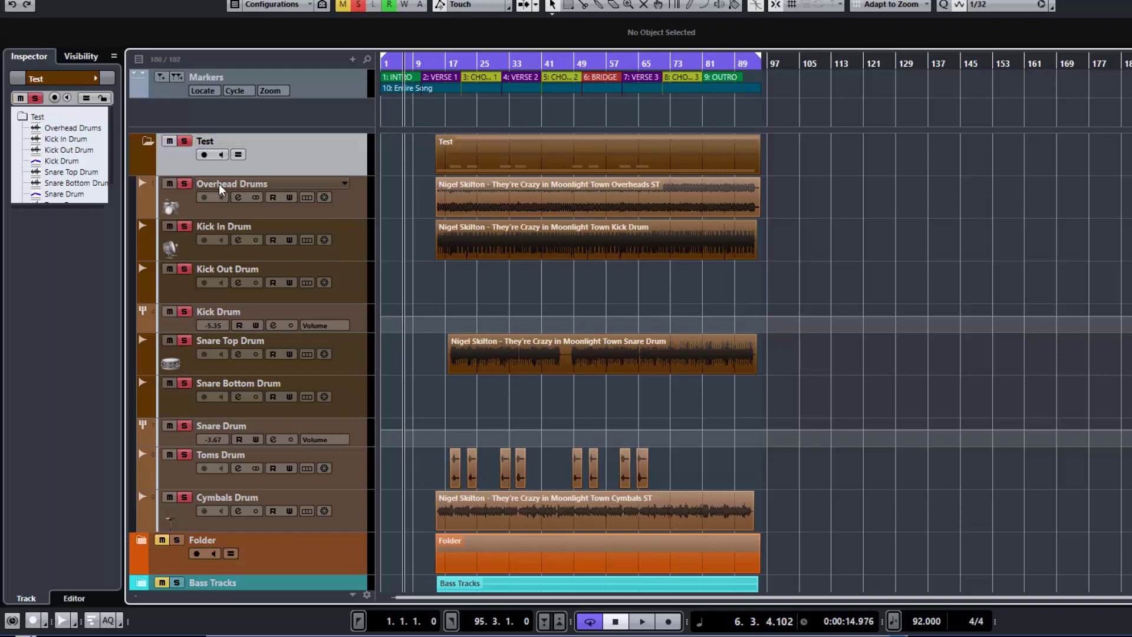
click(185, 141)
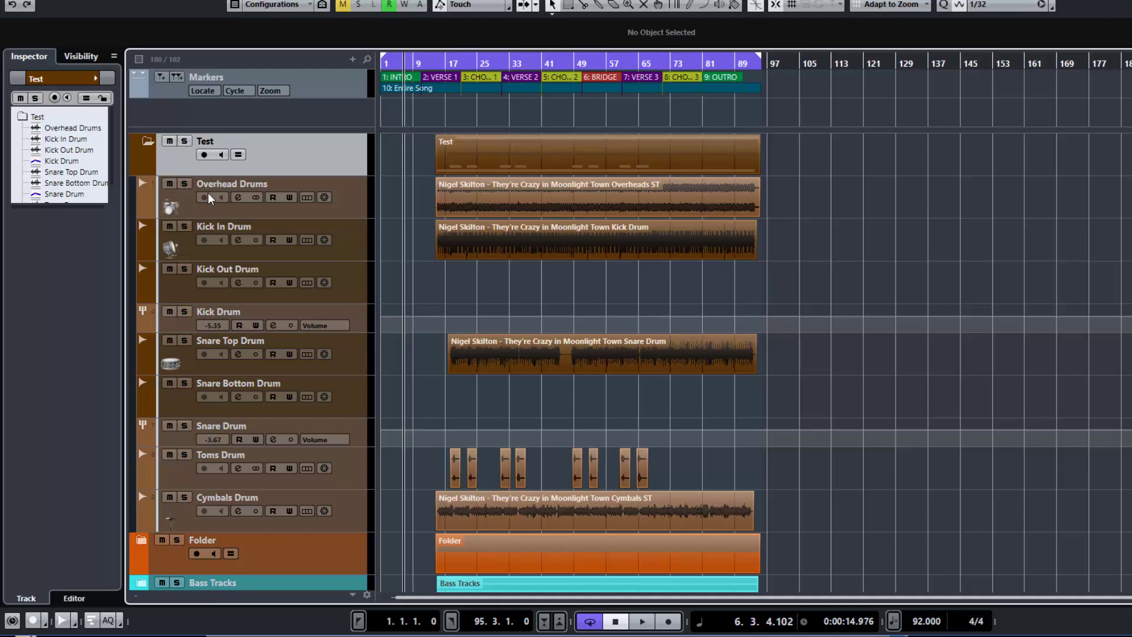
Turn on Group Editing for the Test folder and range-select about 7 bars across its drum tracks
click(238, 154)
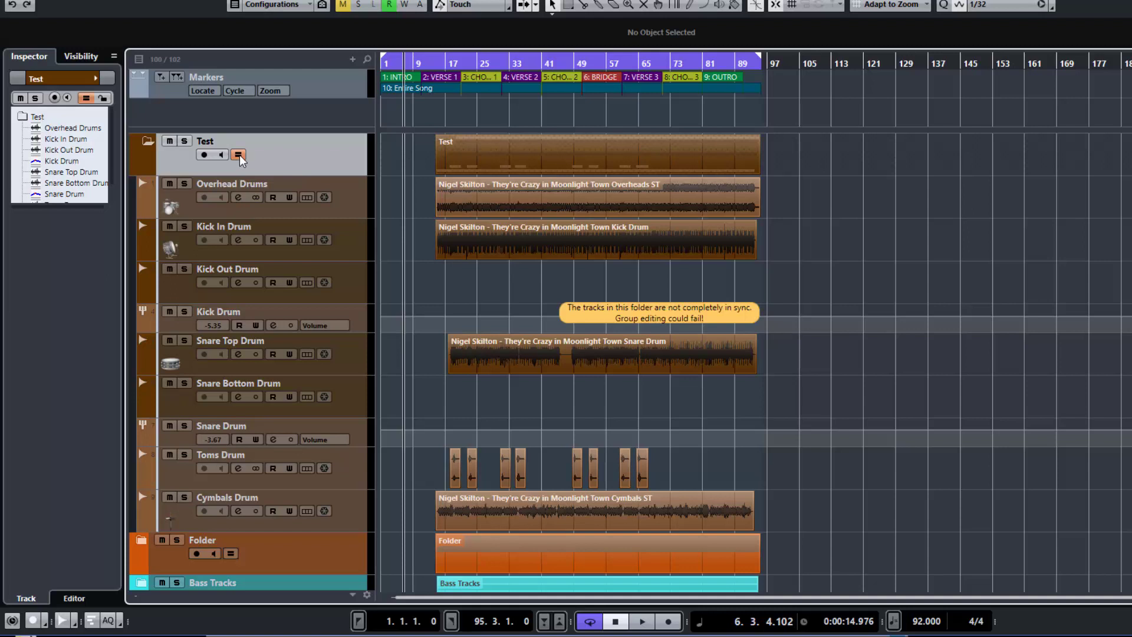
click(239, 154)
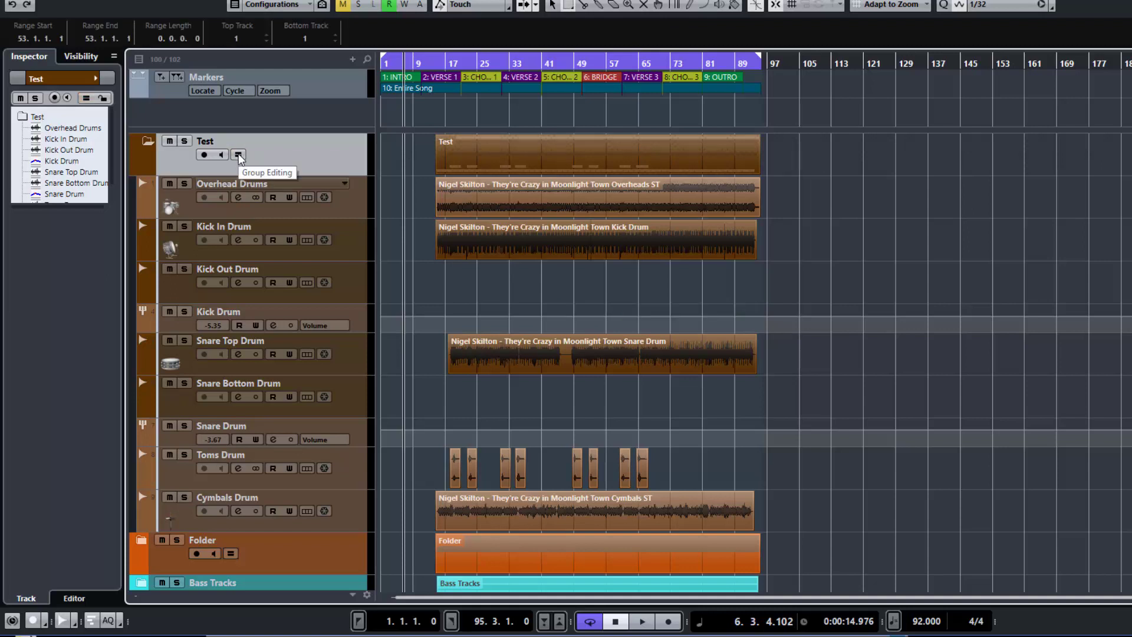
click(238, 155)
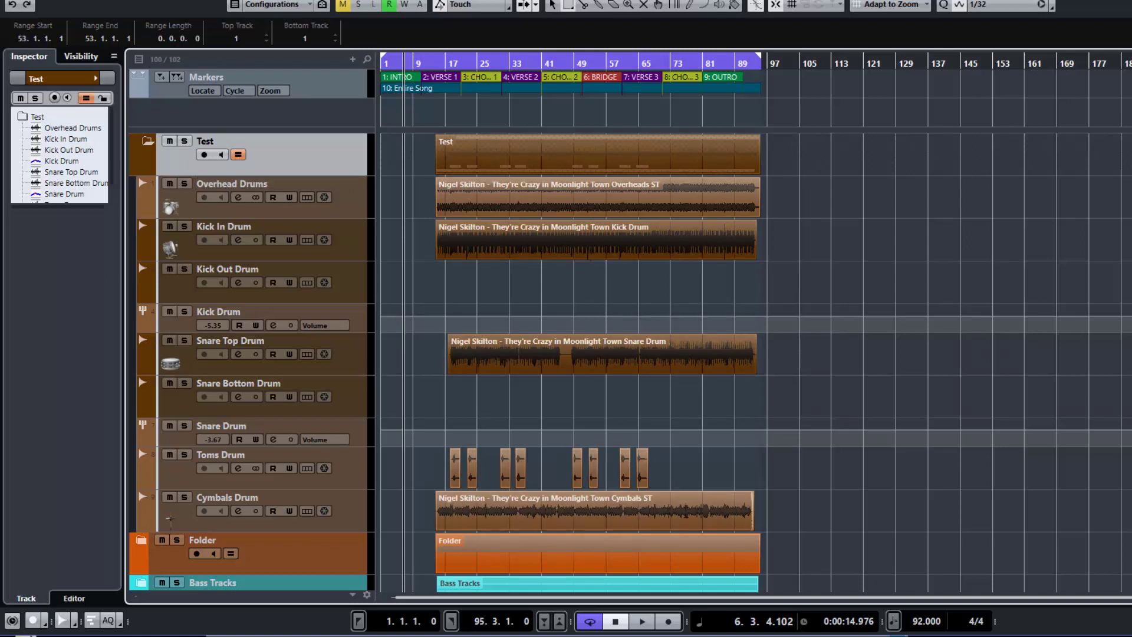
click(570, 6)
drag(484, 202, 513, 203)
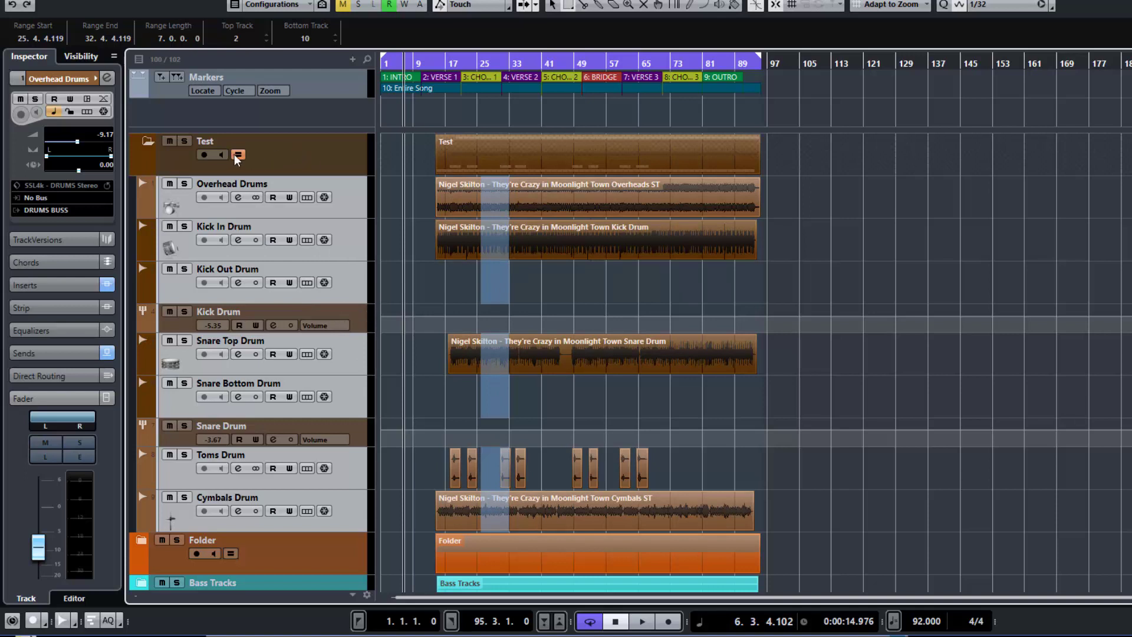
Turn Group Editing off and range-select about 11 bars on Overhead Drums and about 10 bars on Kick In Drum separately
drag(541, 194, 585, 200)
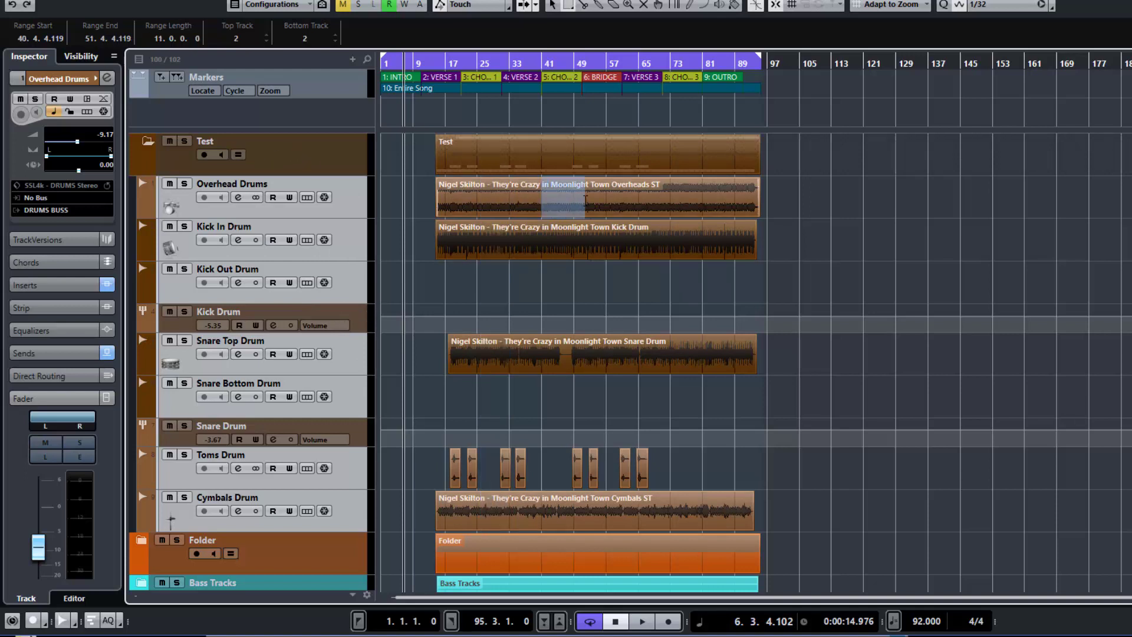
drag(550, 236, 590, 238)
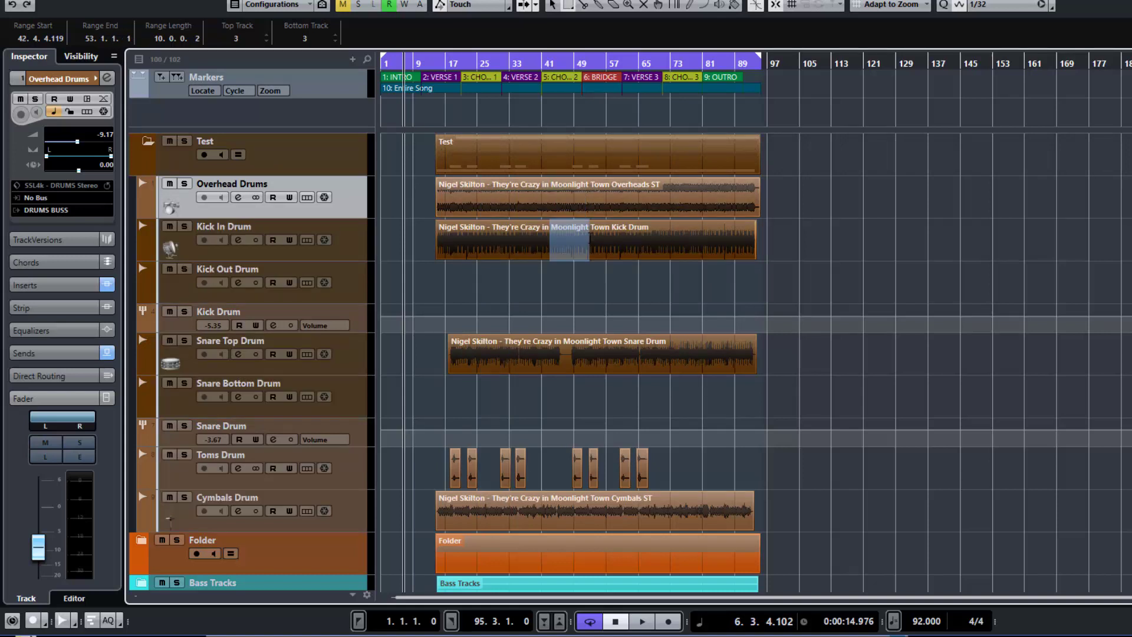
Turn Group Editing back on and range-select sections across all drum tracks, starting from Kick In Drum, Snare Top Drum and Toms Drum
click(239, 154)
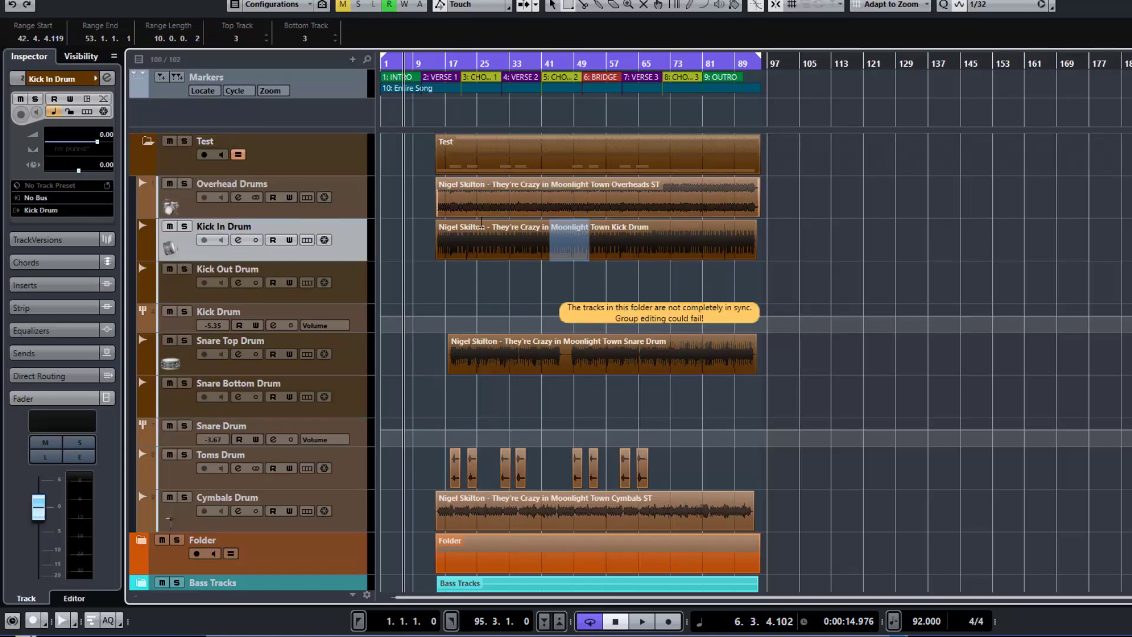
drag(476, 236, 497, 237)
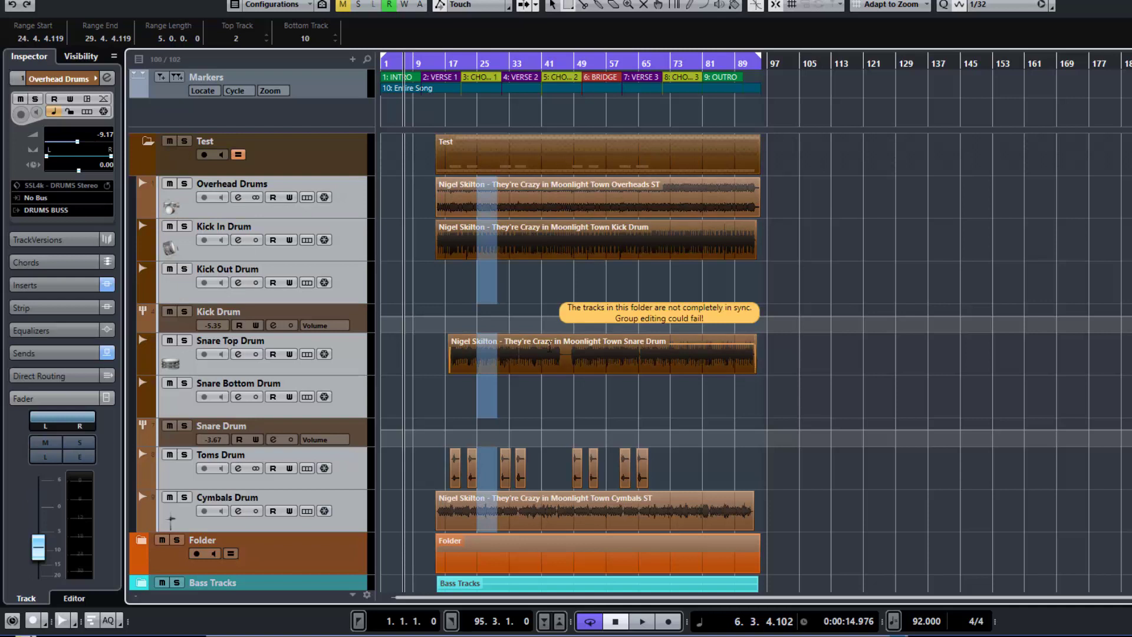
drag(550, 347, 601, 354)
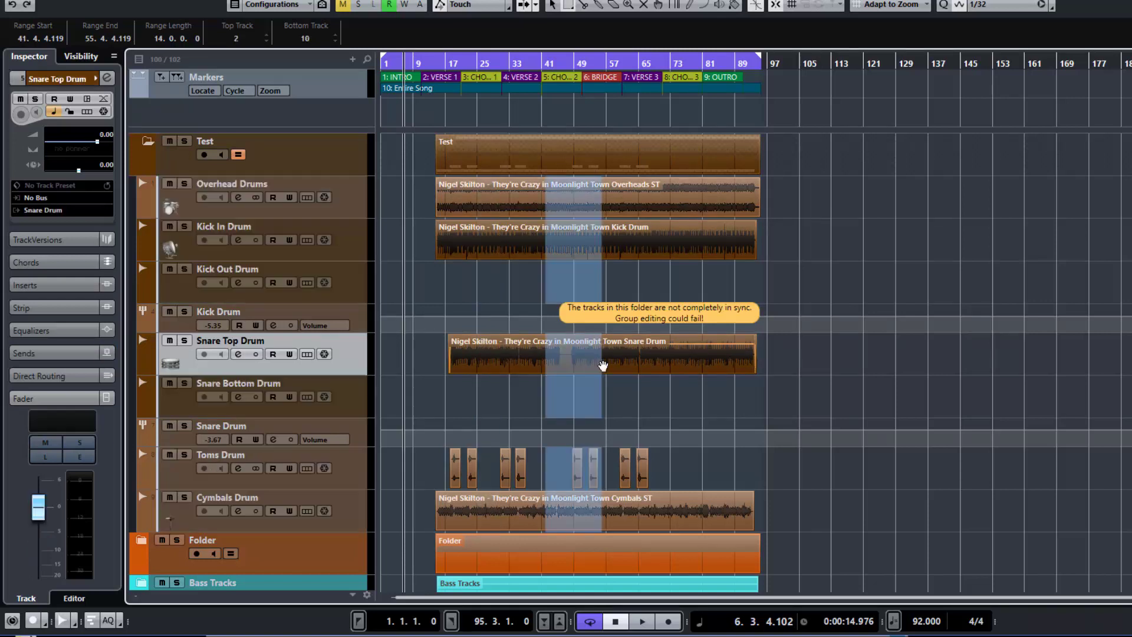
click(571, 475)
drag(569, 474, 584, 470)
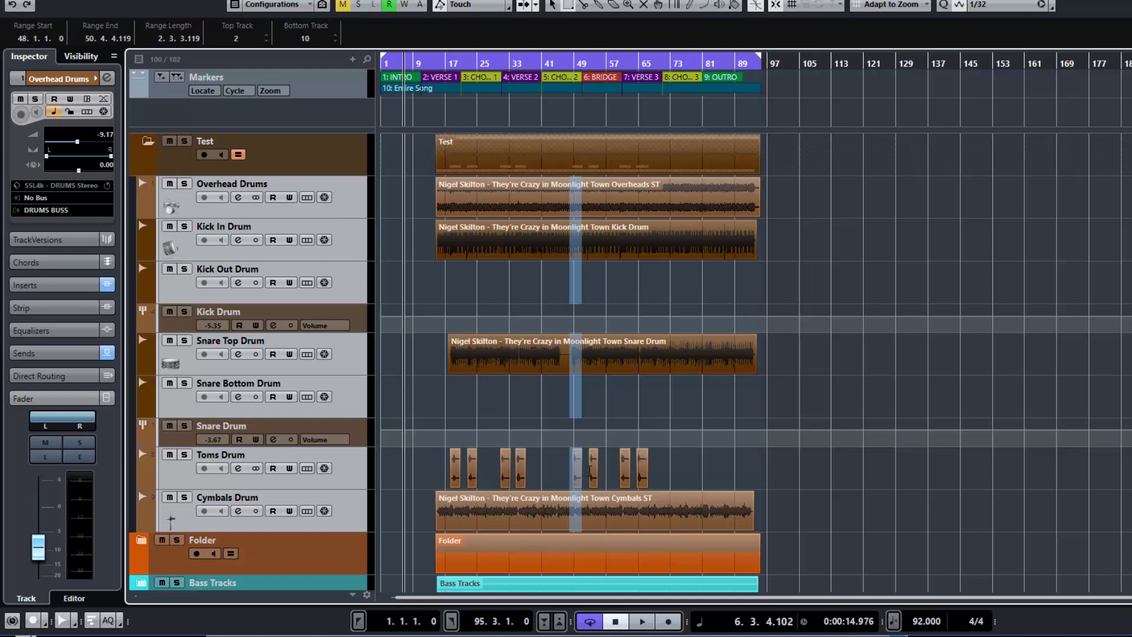
Turn Group Editing off for the Test folder and return to the Object Selection tool
click(236, 155)
click(284, 161)
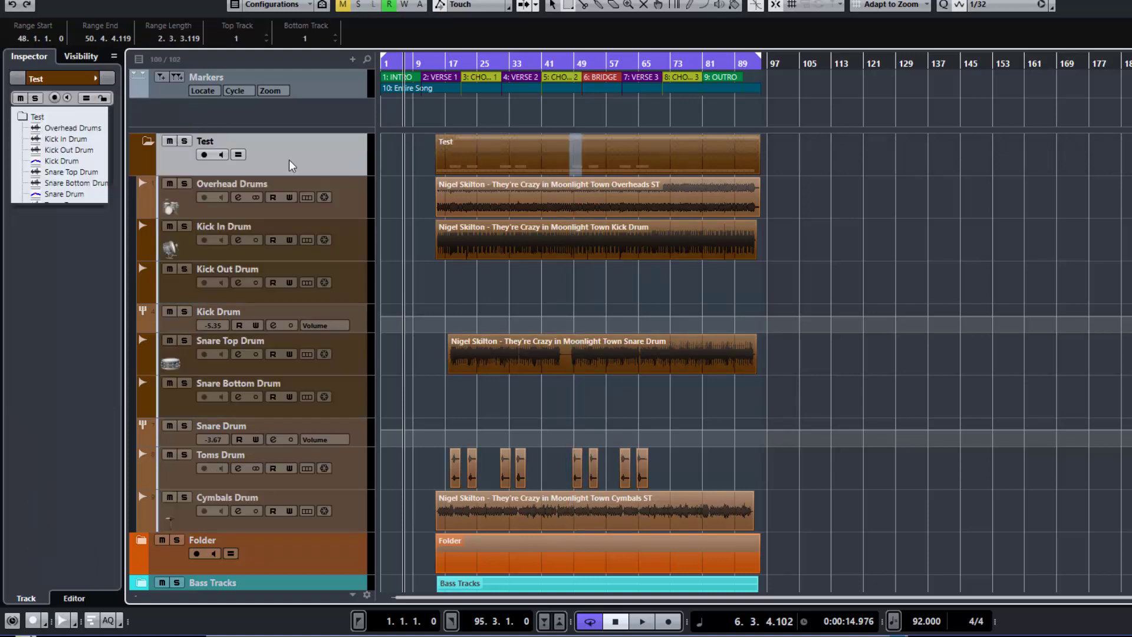
click(551, 7)
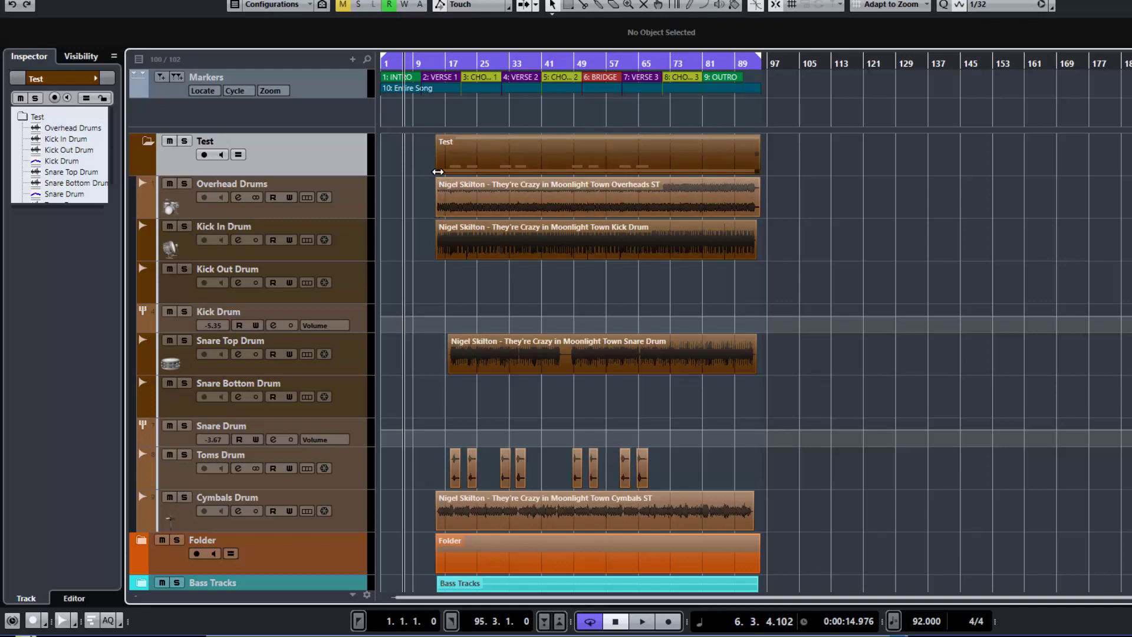
Trim the Test folder part in the timeline to start at bar 25 and end at bar 82
drag(437, 172, 480, 170)
click(478, 288)
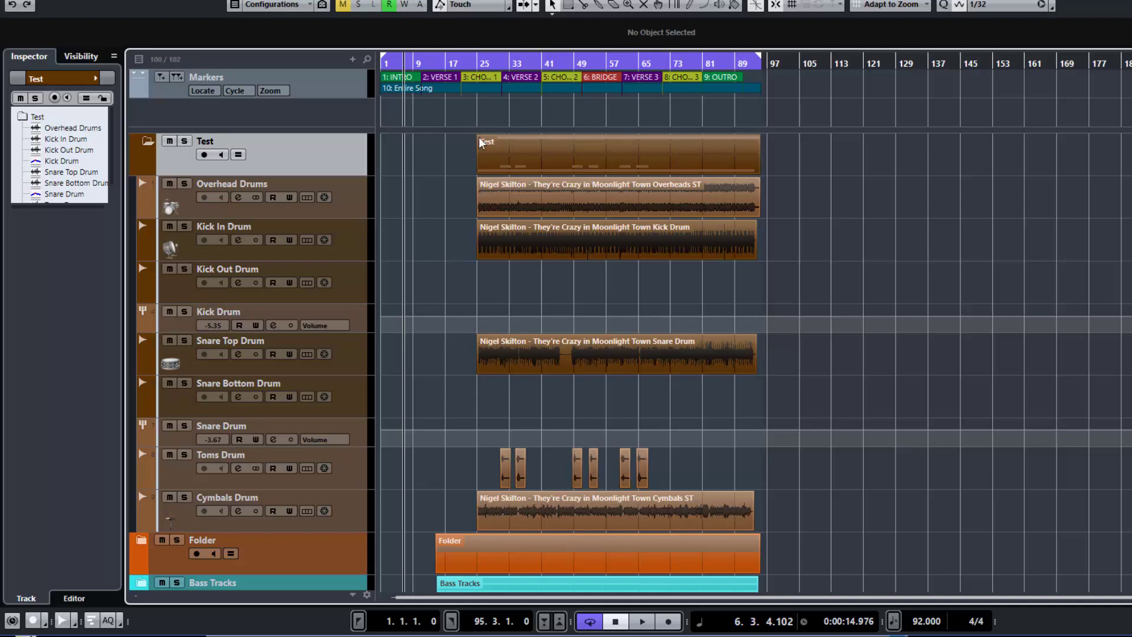
drag(760, 171, 701, 170)
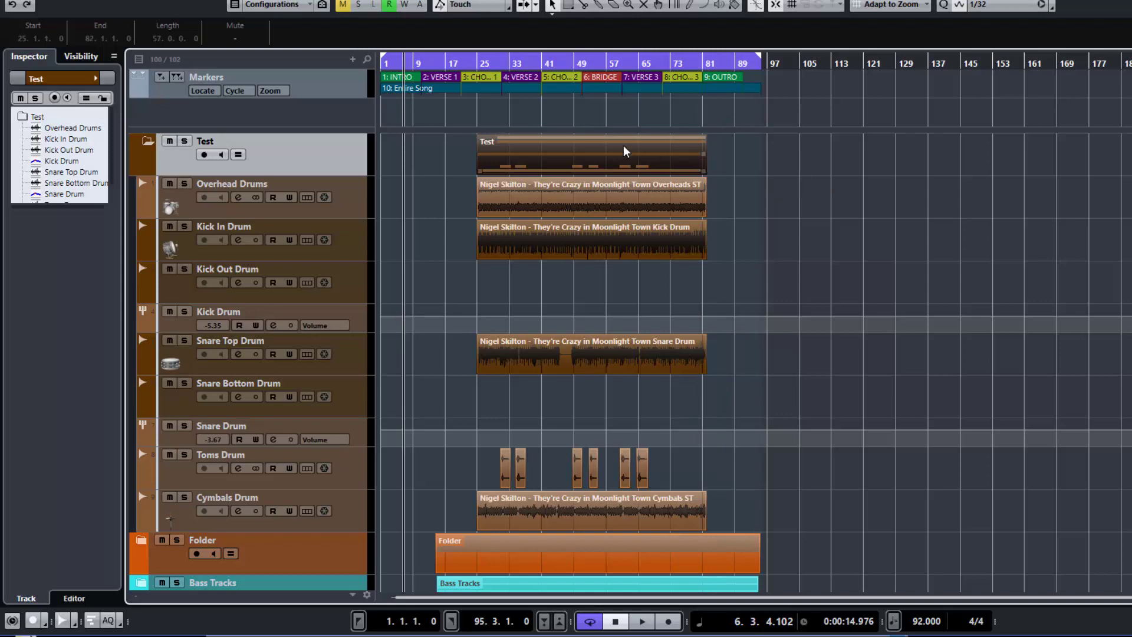
Split the Test folder part at bar 41 and adjust the second part to run from bar 42 to bar 81
click(541, 162)
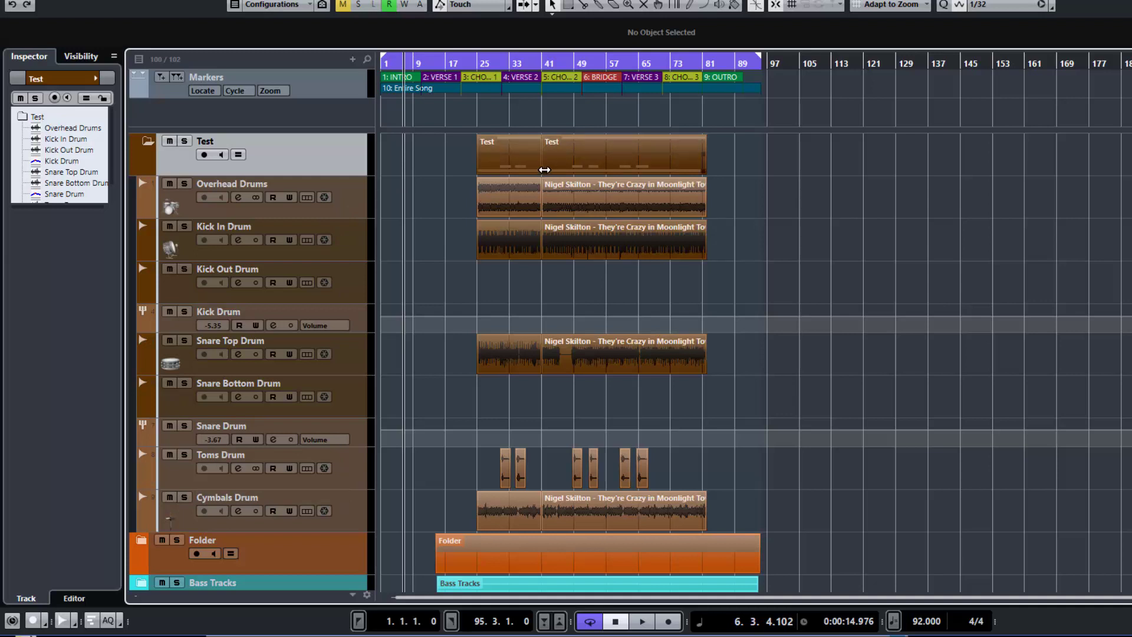
drag(544, 170, 594, 157)
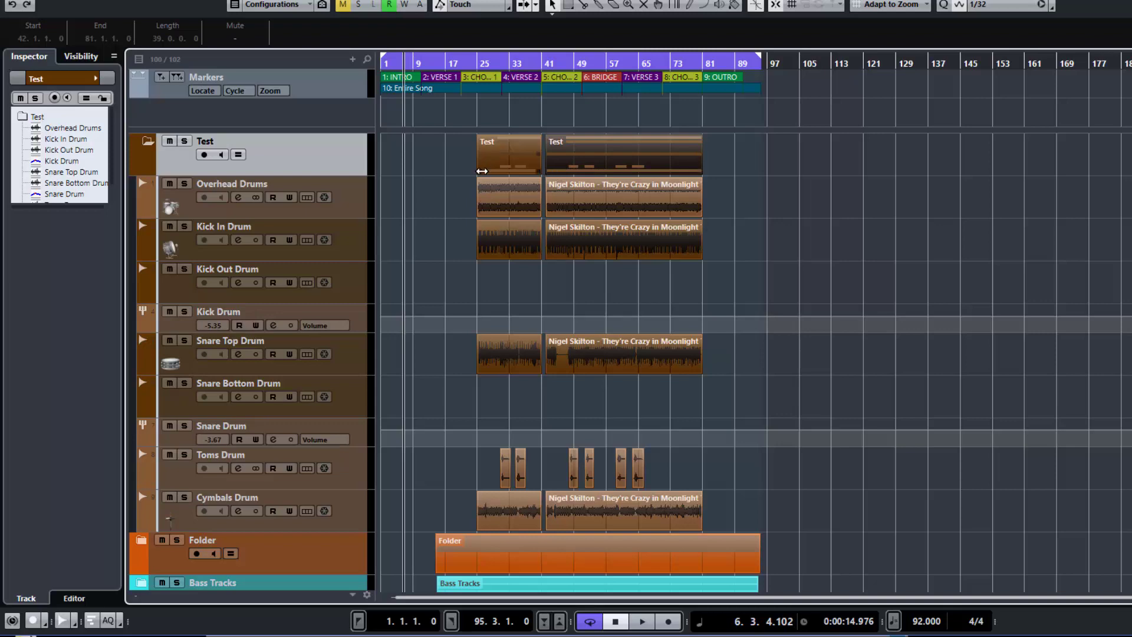
Extend the start of the first Test folder part back to 1.2.1
scroll(475, 389, down, 3)
scroll(475, 387, up, 3)
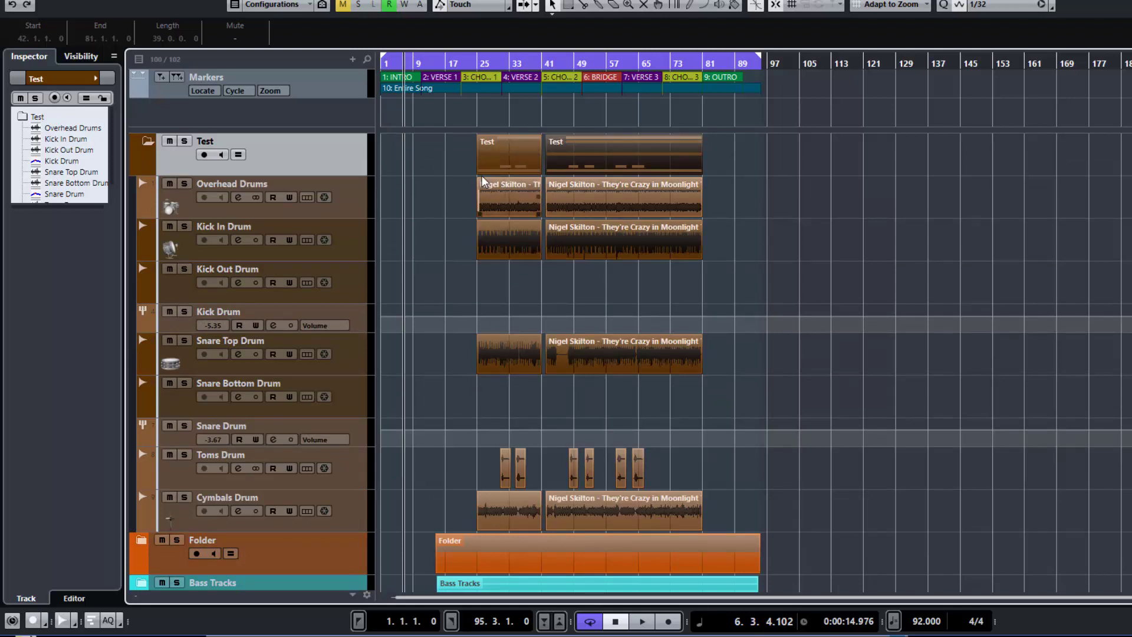
drag(477, 171, 390, 177)
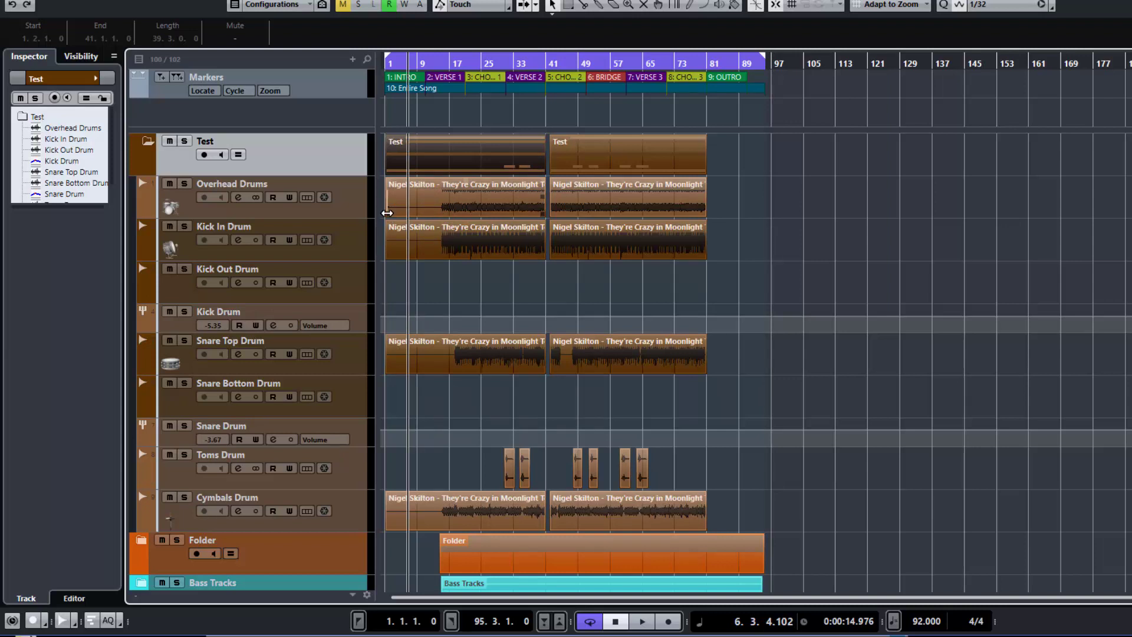
Trim the first Overhead Drums event and shorten and shift the first Kick In Drum event independently, and undo these edits
drag(390, 209, 434, 208)
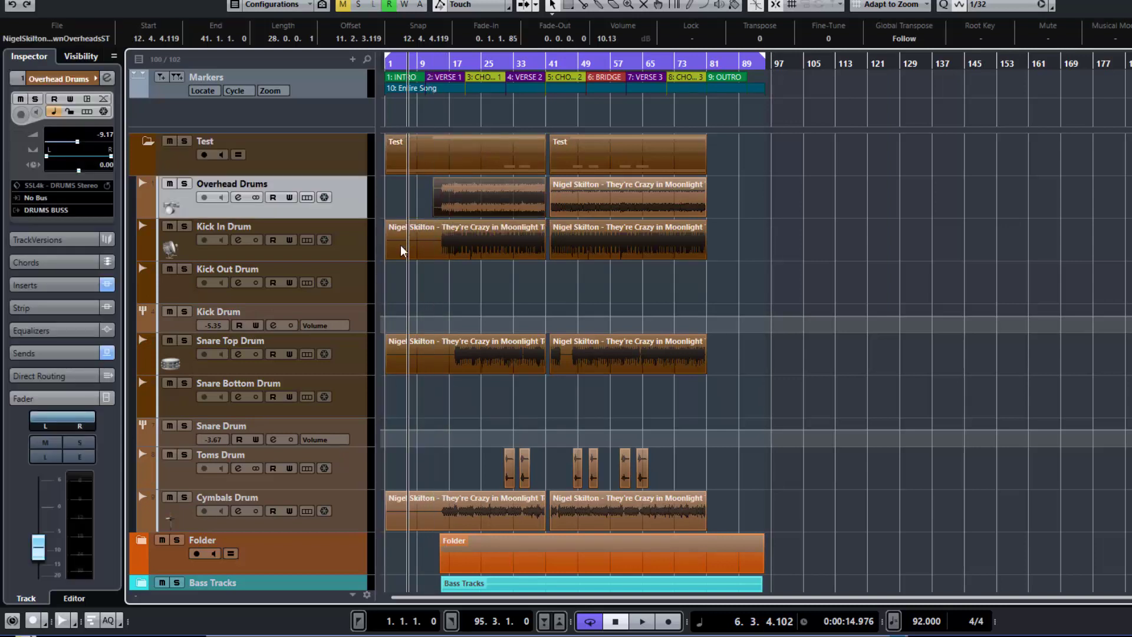
mouse_move(387, 256)
mouse_down()
mouse_move(433, 249)
mouse_move(403, 261)
mouse_up()
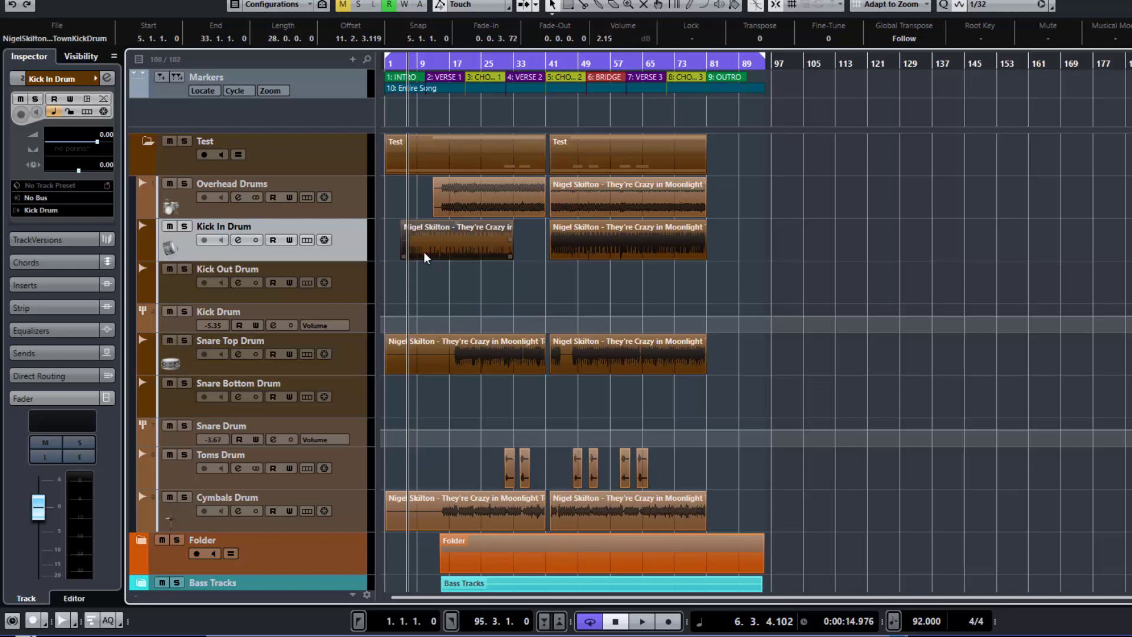
key(ctrl+z)
key(ctrl+z)
key(ctrl+z)
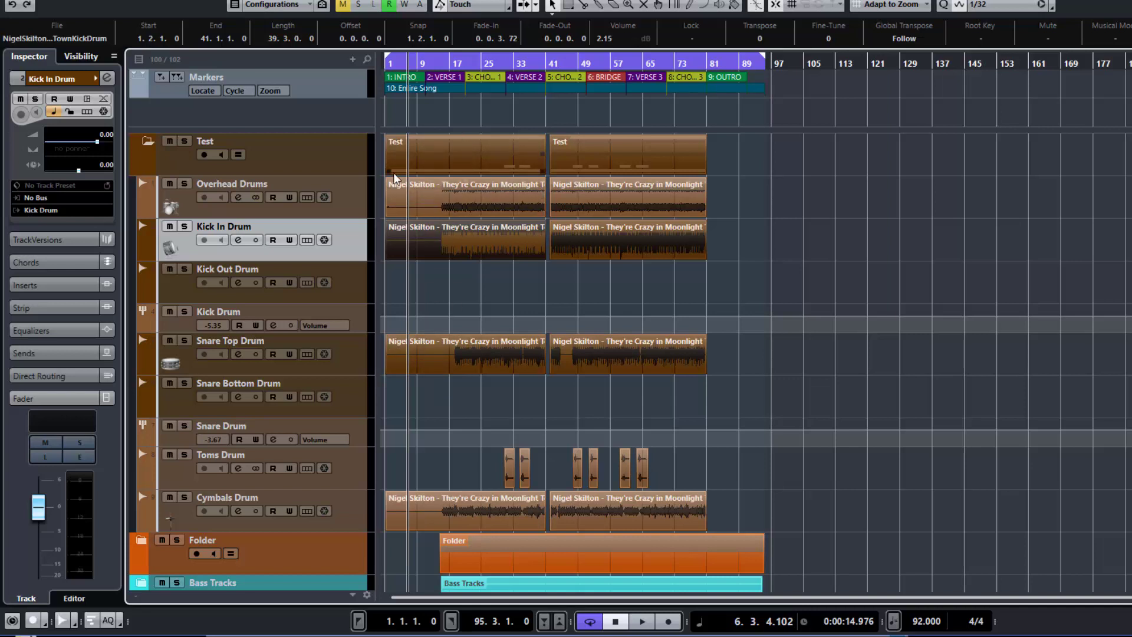
Trim the first Test folder part to start at bar 14 and move it to bar 11, leaving the folder collapsed
drag(391, 171, 442, 170)
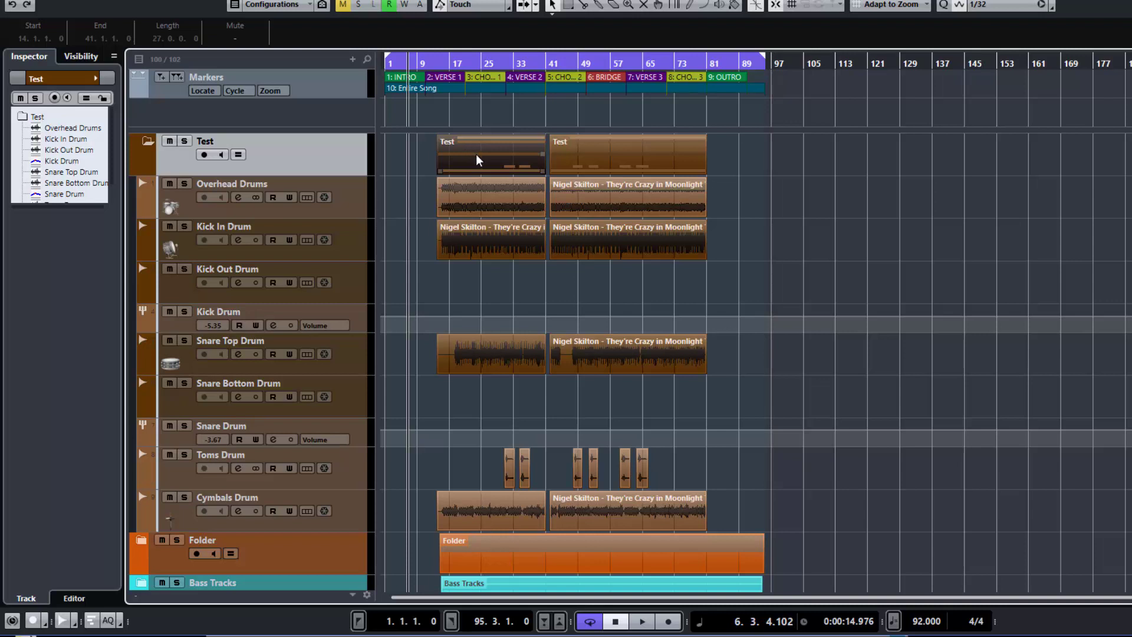
mouse_move(474, 151)
mouse_down()
mouse_move(763, 143)
mouse_move(764, 155)
mouse_move(485, 153)
mouse_move(788, 162)
mouse_move(926, 142)
mouse_move(486, 169)
mouse_up()
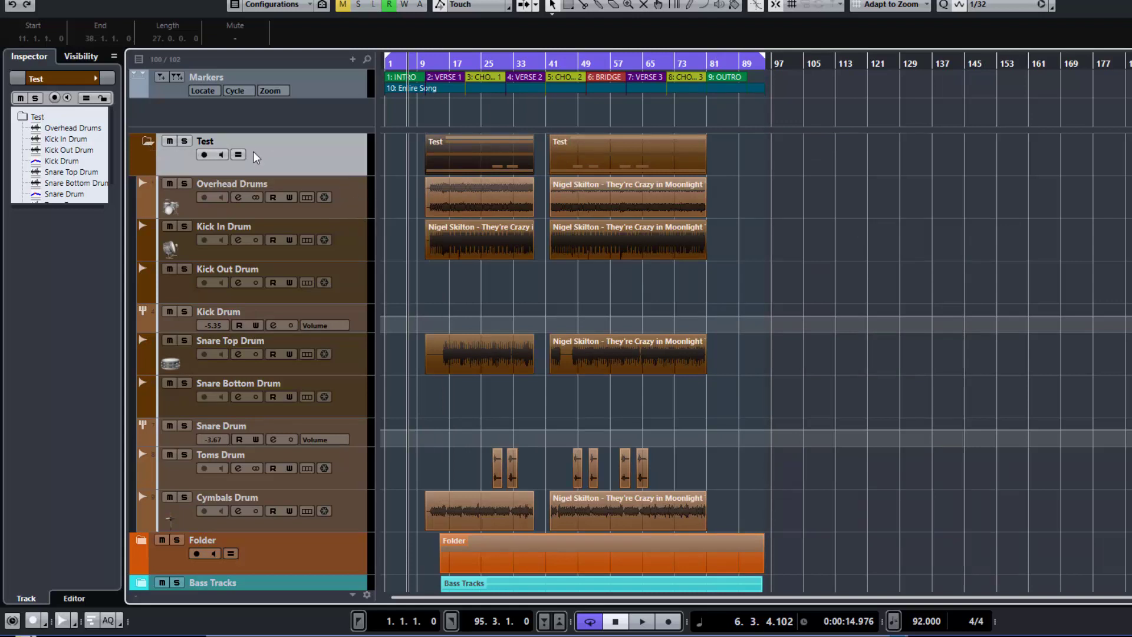
click(147, 143)
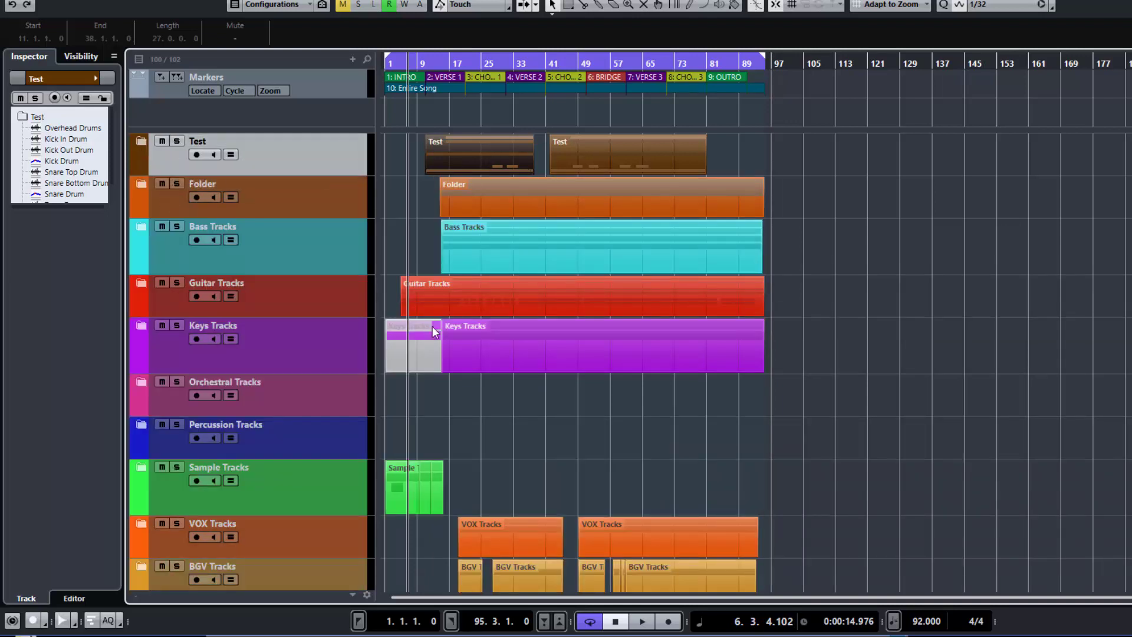
Look through the project's folder tracks and briefly expand the BUSSes folder to examine the group channels inside
scroll(423, 453, down, 4)
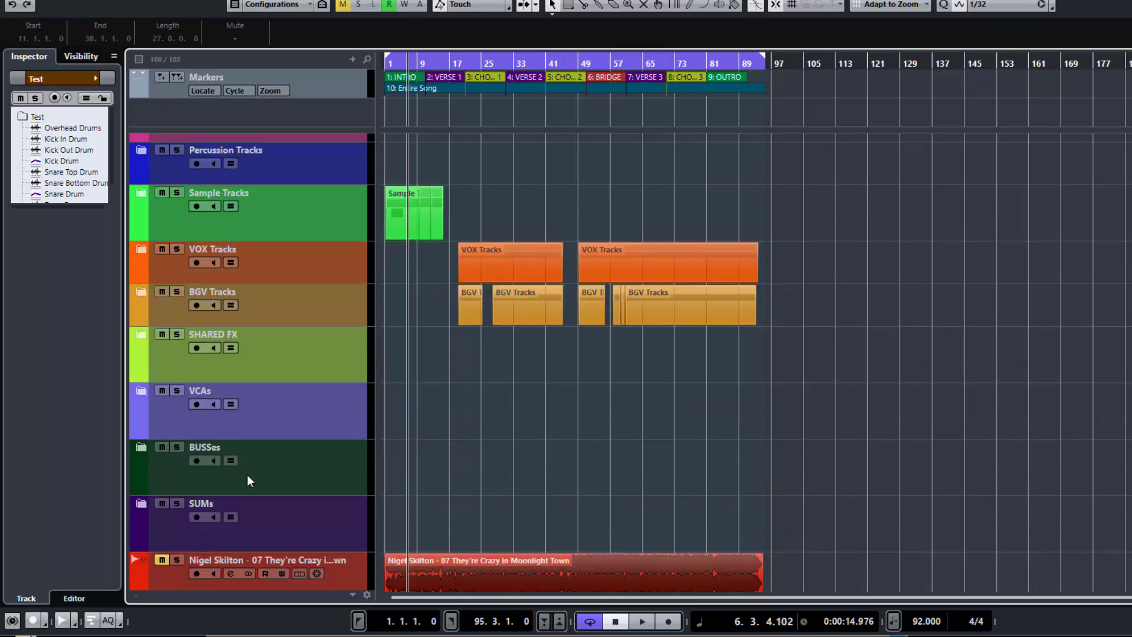
click(143, 447)
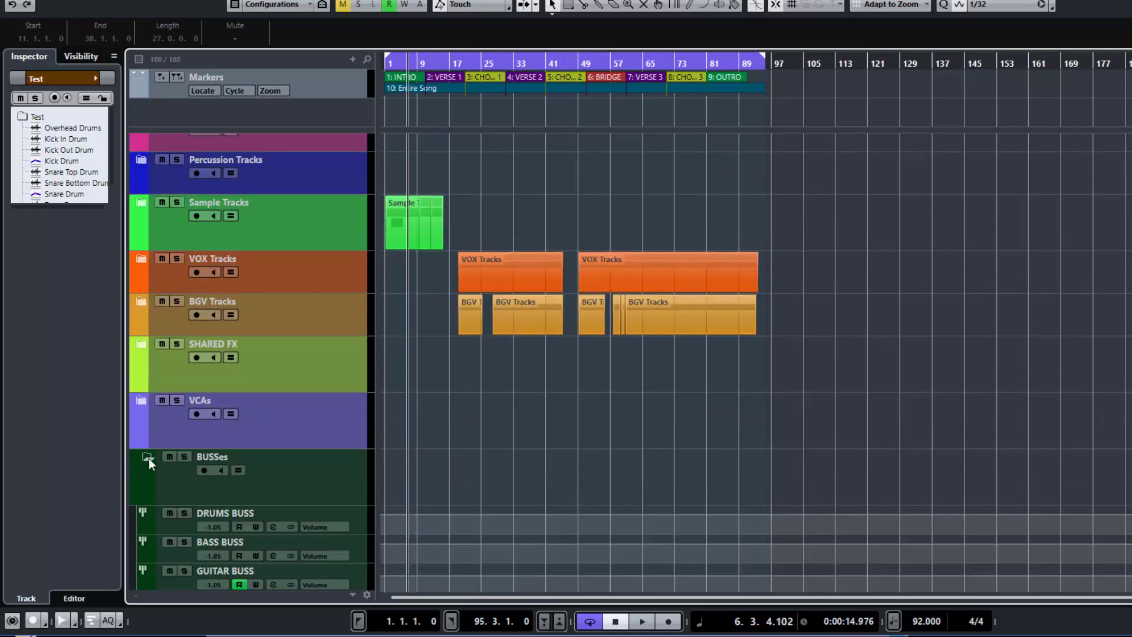
click(148, 458)
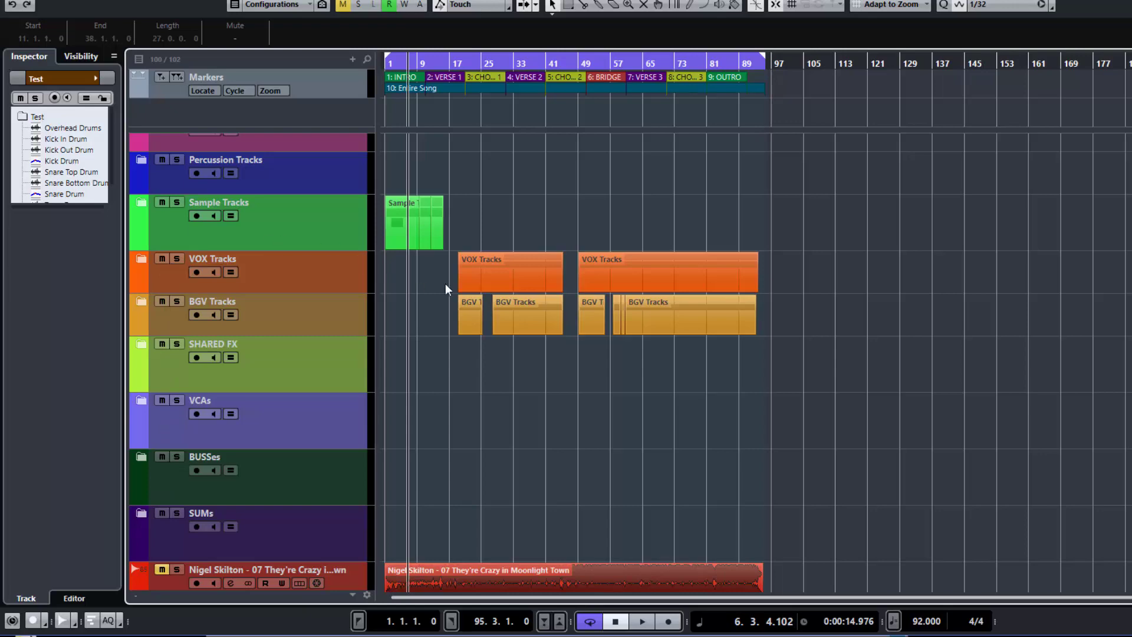
scroll(444, 284, up, 3)
scroll(444, 285, down, 3)
scroll(444, 284, up, 3)
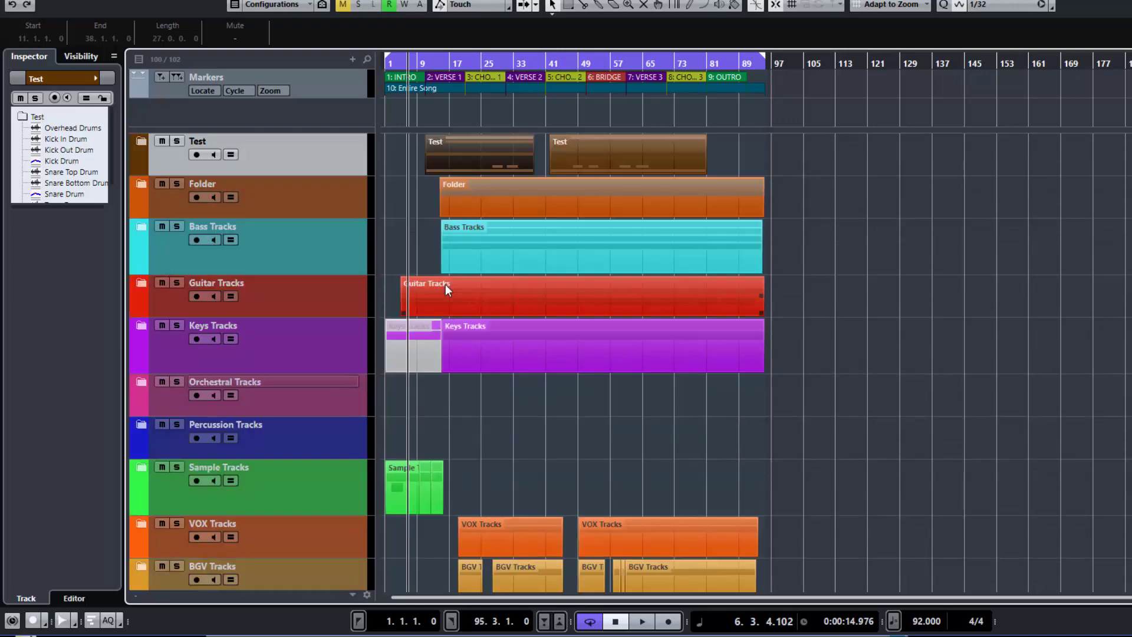
Mute the VOX Tracks folder, check the contents of the BGV Tracks and VOX Tracks folders, and unmute VOX Tracks
scroll(489, 384, down, 3)
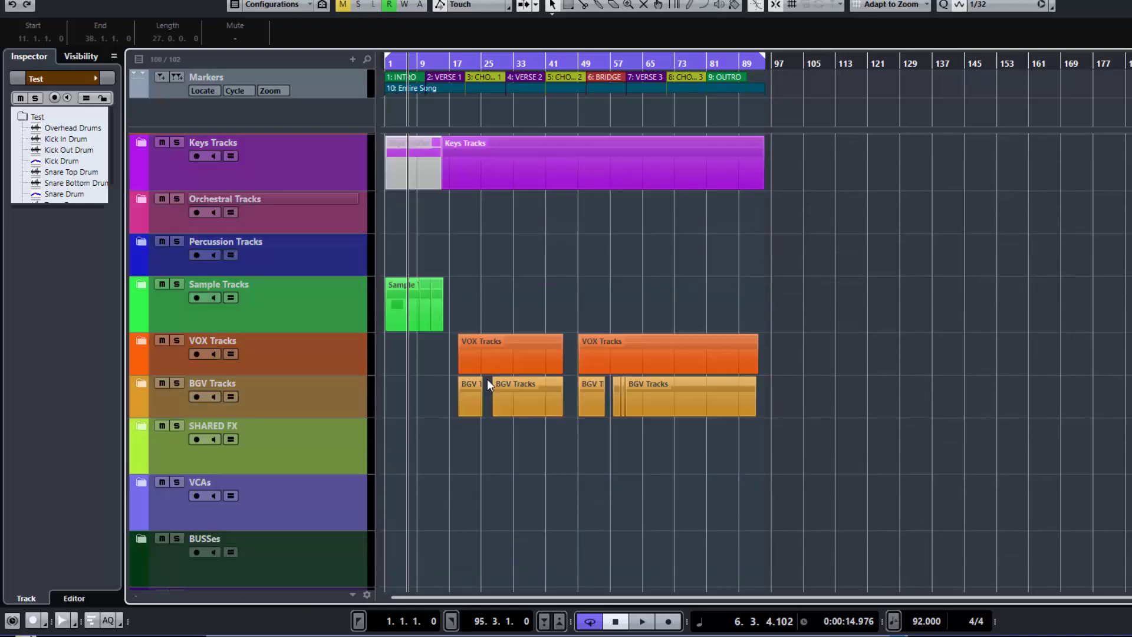
click(162, 341)
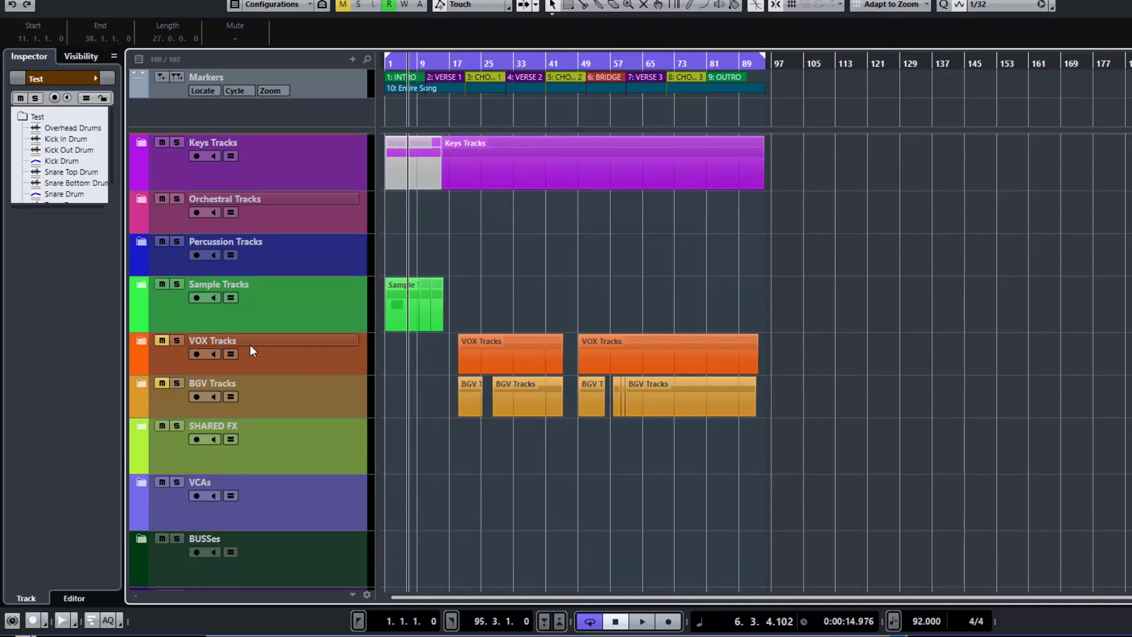
click(140, 384)
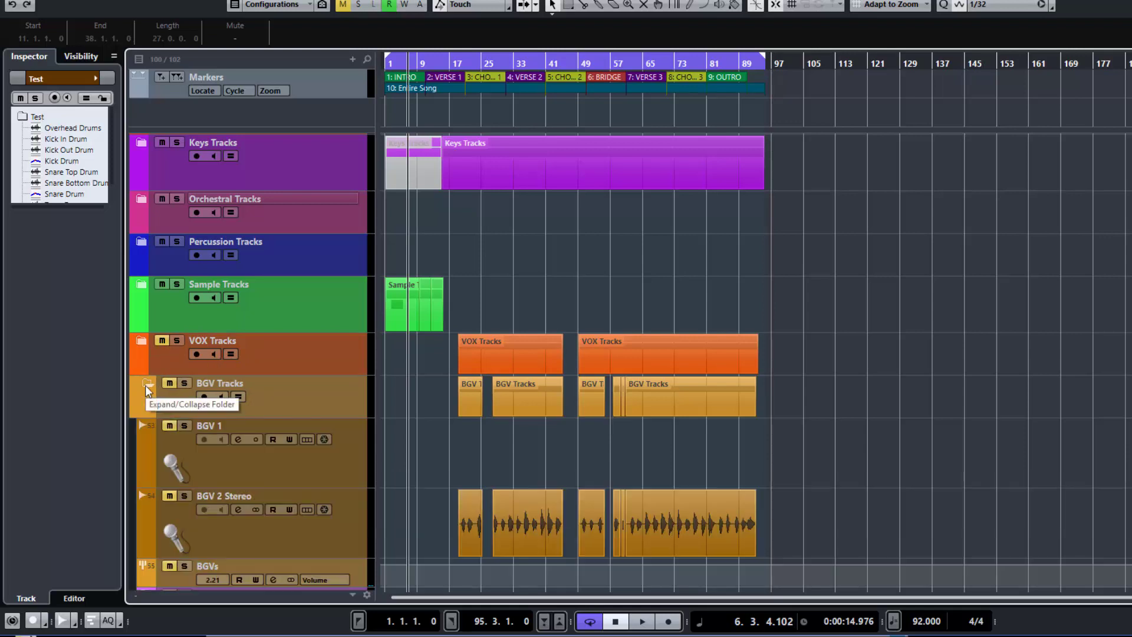
click(145, 384)
click(142, 341)
click(142, 341)
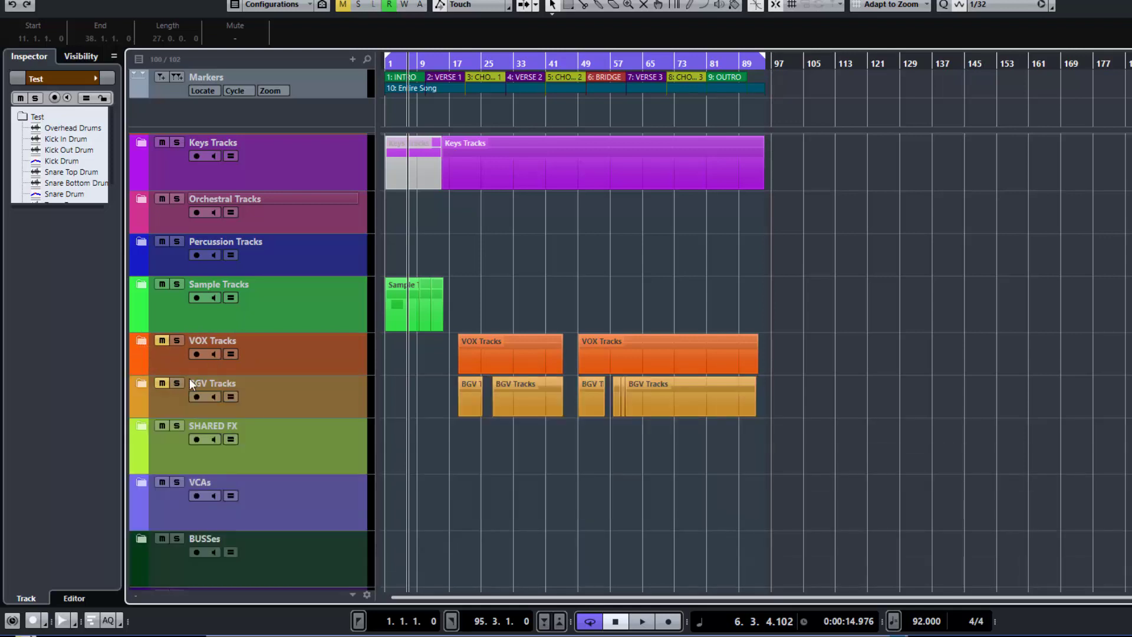
click(163, 337)
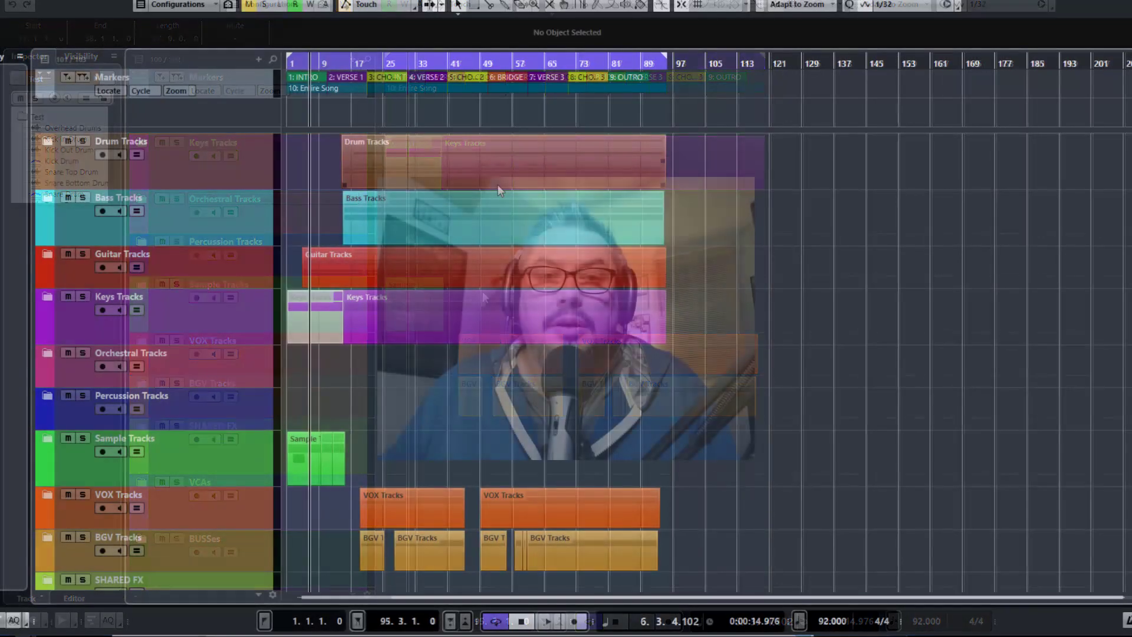